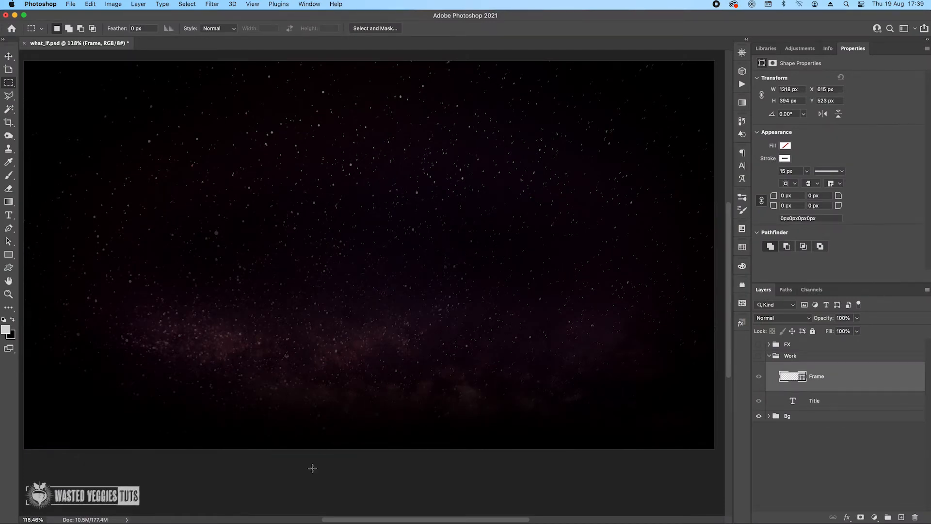
# Switch to Chrome to examine the "What If...?" logo as a reference, and return to Photoshop
pyautogui.moveTo(216, 519)
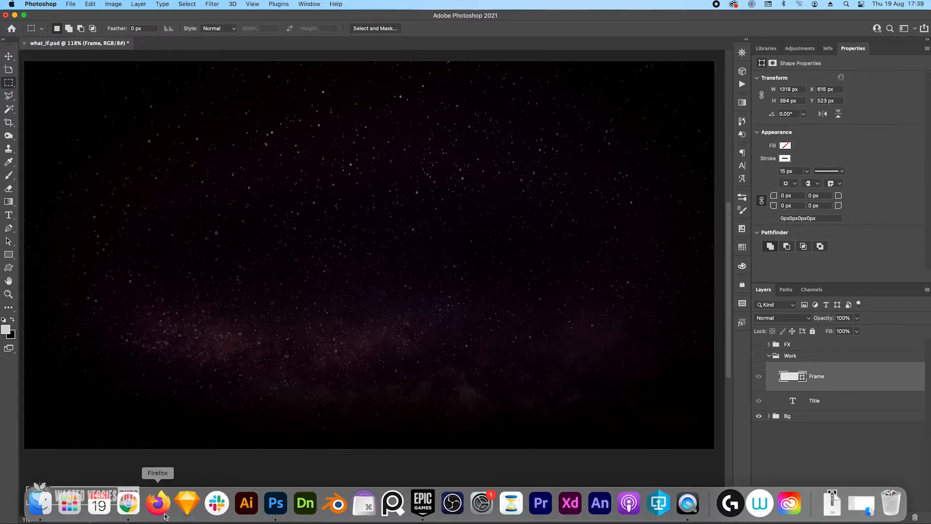
pyautogui.click(136, 508)
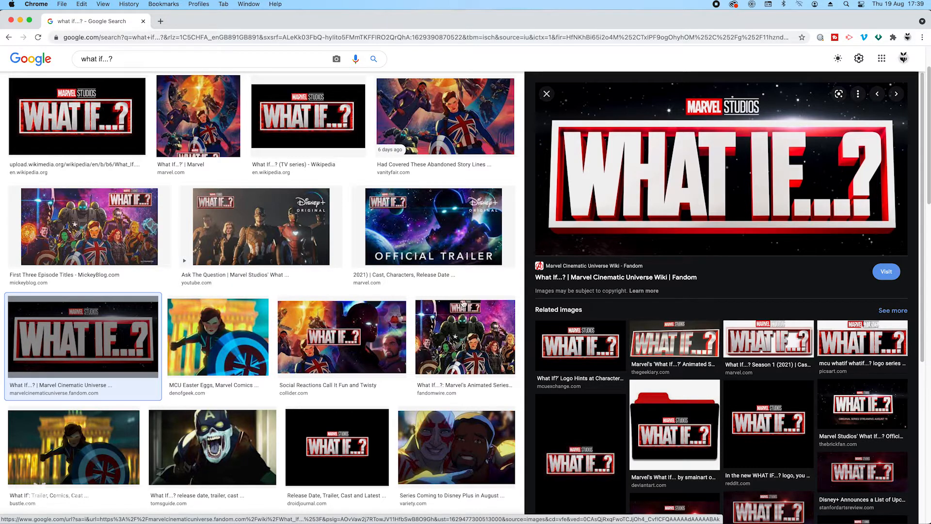
pyautogui.moveTo(320, 520)
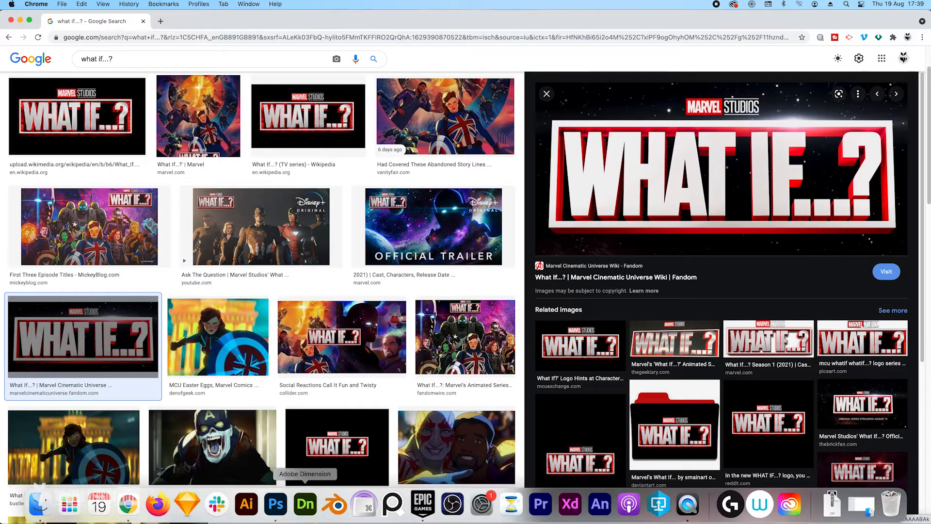
pyautogui.click(275, 518)
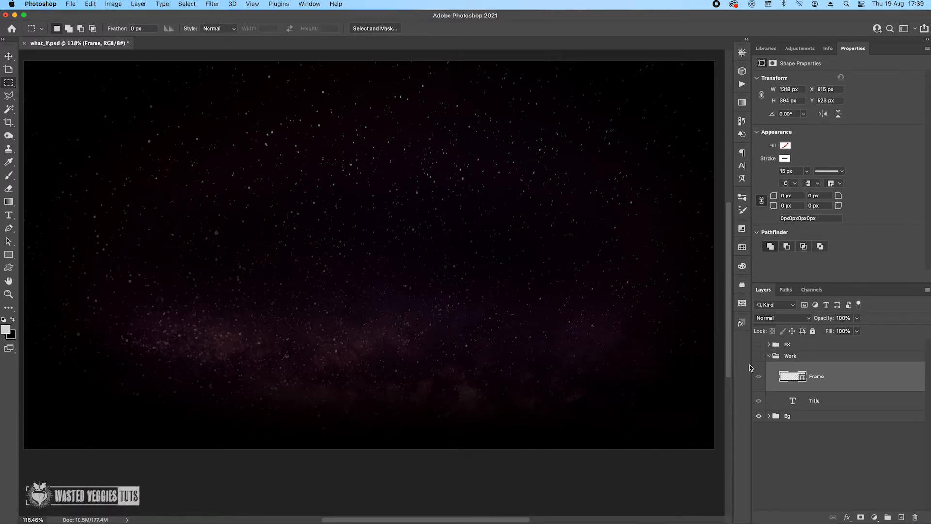
# Show the Work group and create a 3D extrusion from the Frame layer
pyautogui.click(759, 356)
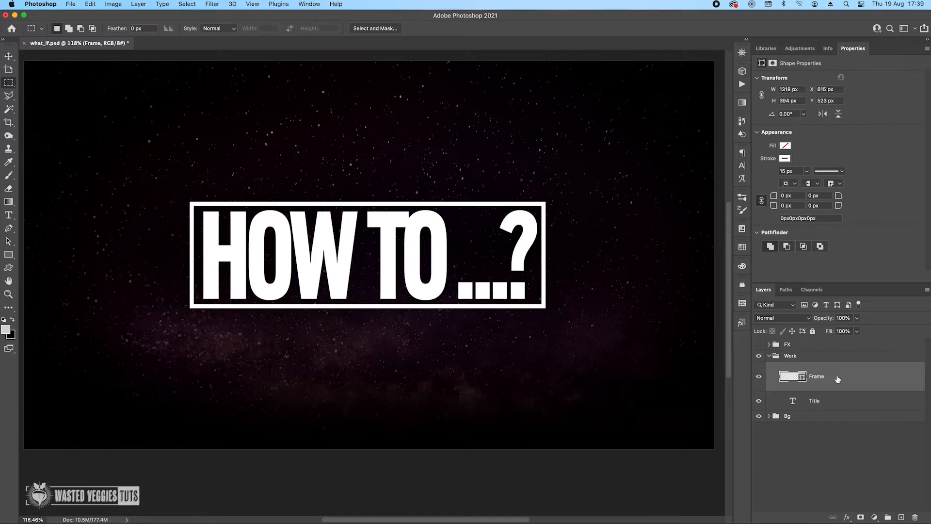
pyautogui.click(835, 399)
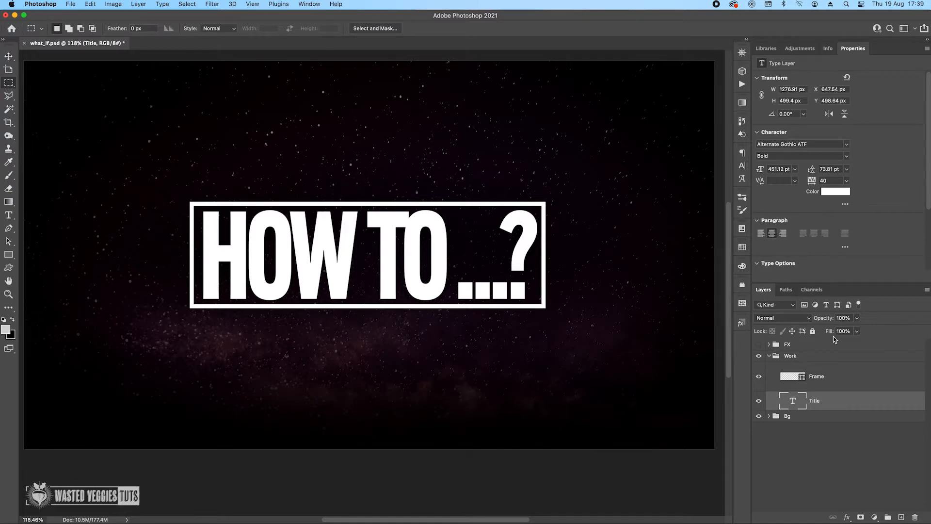
pyautogui.click(846, 381)
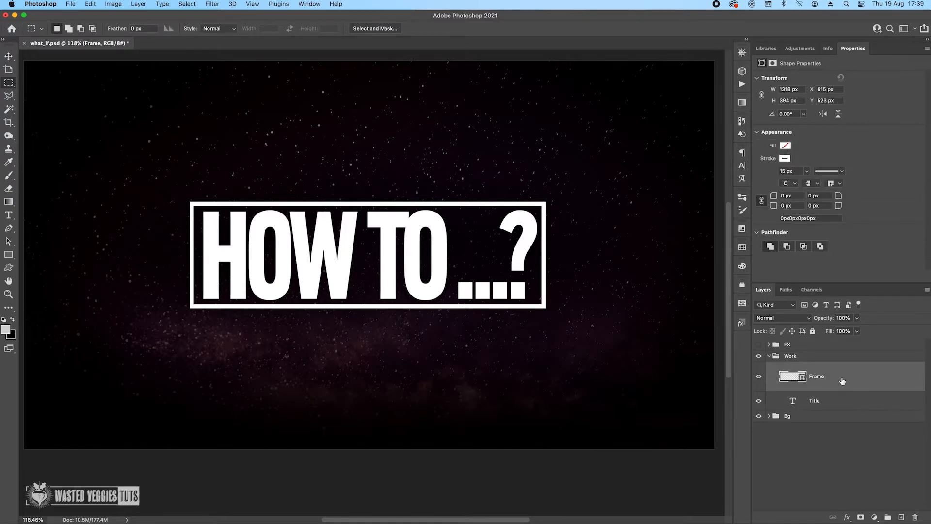
pyautogui.click(743, 76)
pyautogui.click(661, 118)
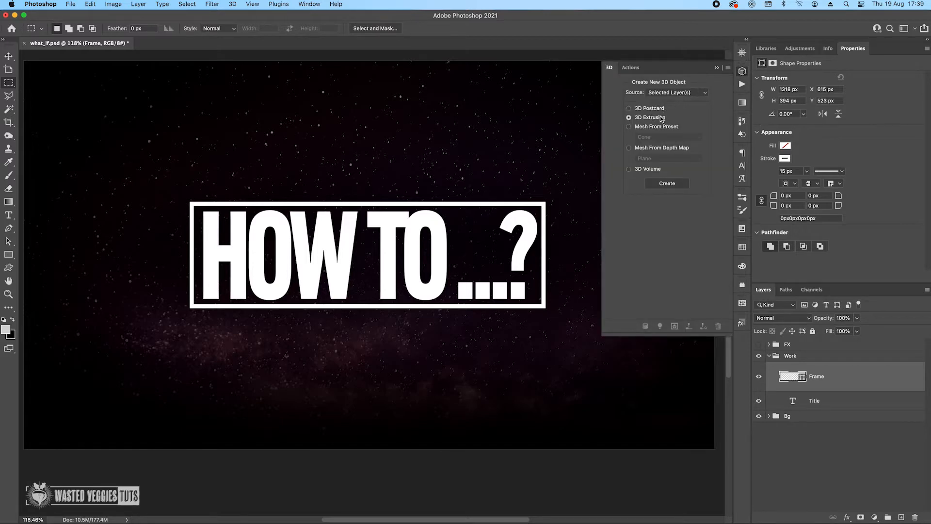
pyautogui.click(664, 186)
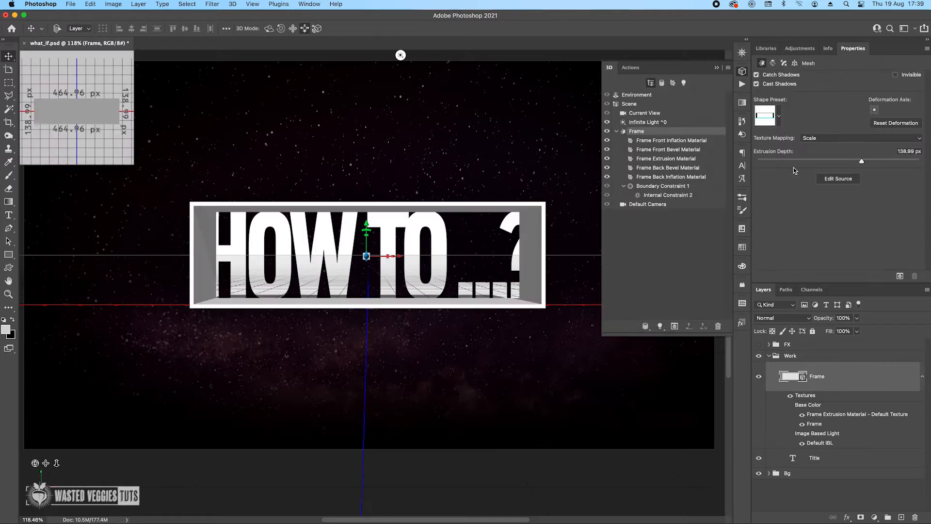
# Set the frame's extrusion depth to 180 px
pyautogui.click(915, 151)
pyautogui.write('180')
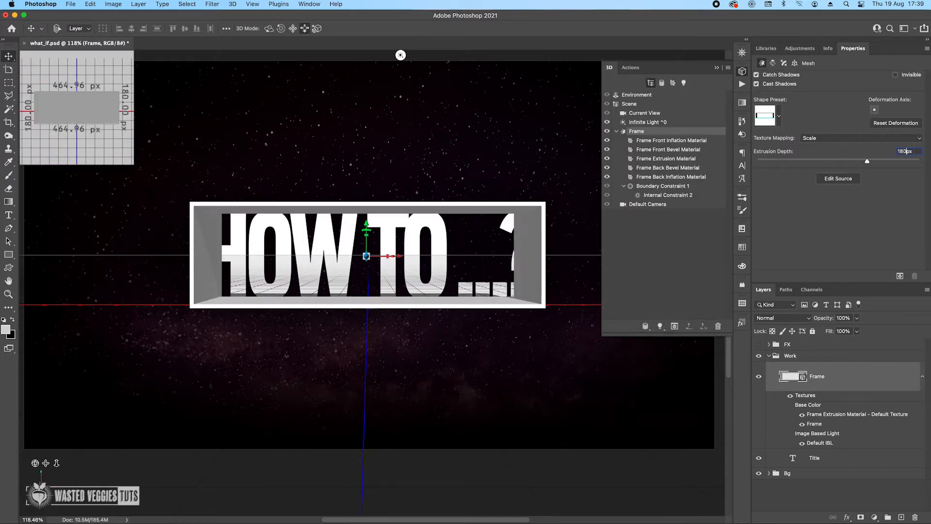
pyautogui.press('Return')
# Change the Title layer's text color to d5d5d5
pyautogui.click(834, 456)
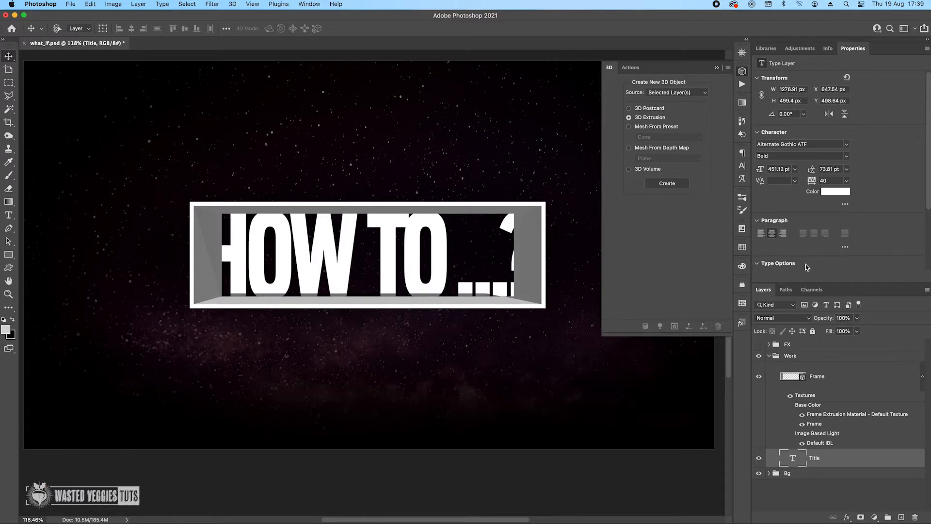
pyautogui.click(833, 192)
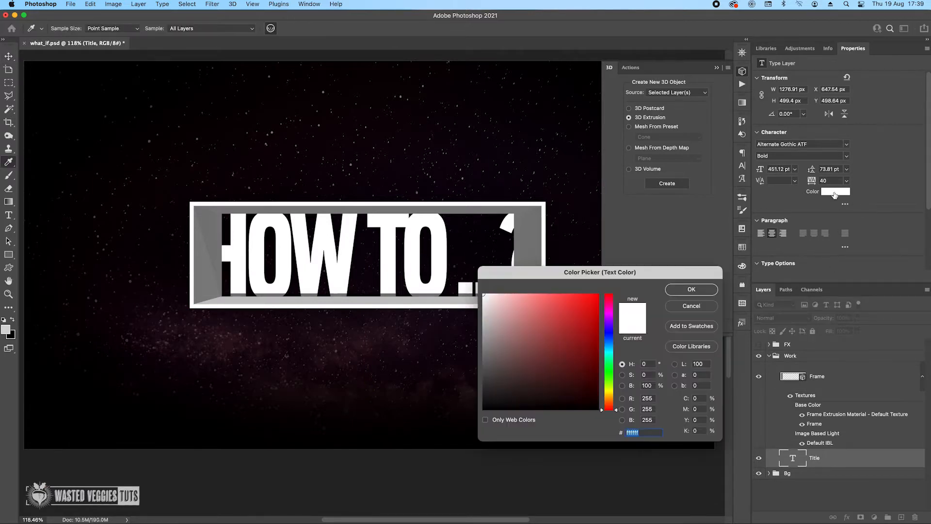
pyautogui.write('d5d5d5')
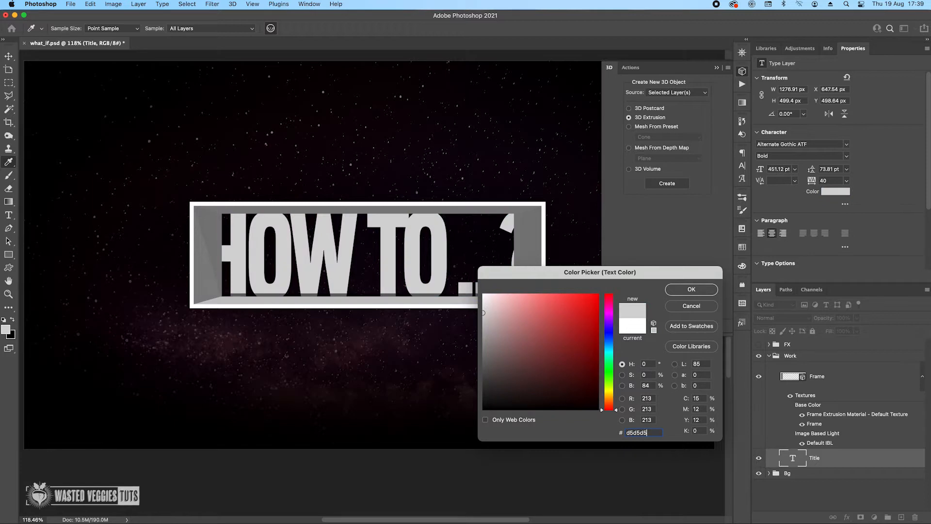
pyautogui.click(677, 291)
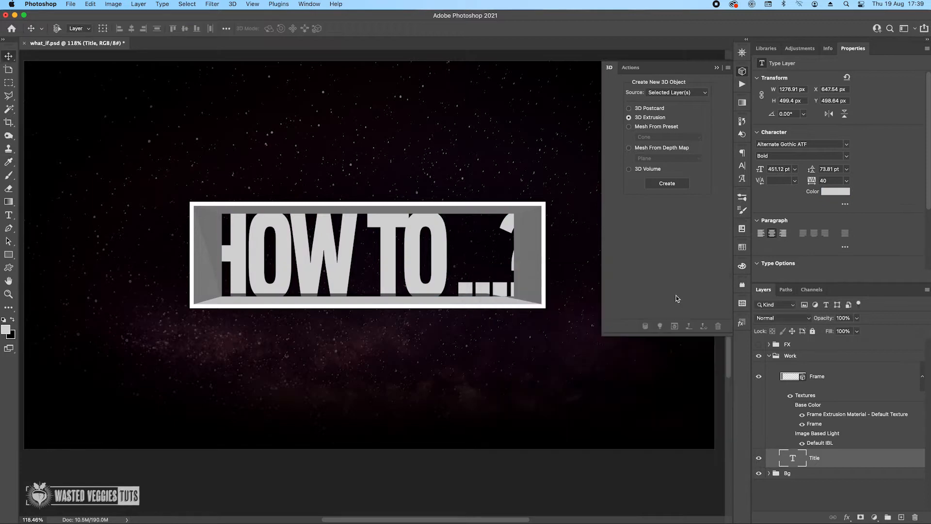
# Create a 3D extrusion from the Title layer and set its extrusion depth to 180 px
pyautogui.click(670, 184)
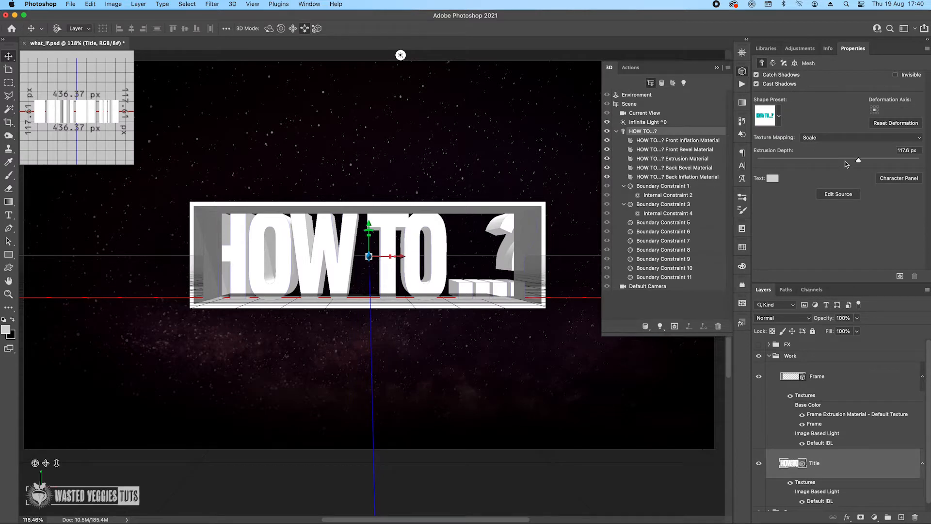
pyautogui.click(910, 151)
pyautogui.write('180')
pyautogui.press('Return')
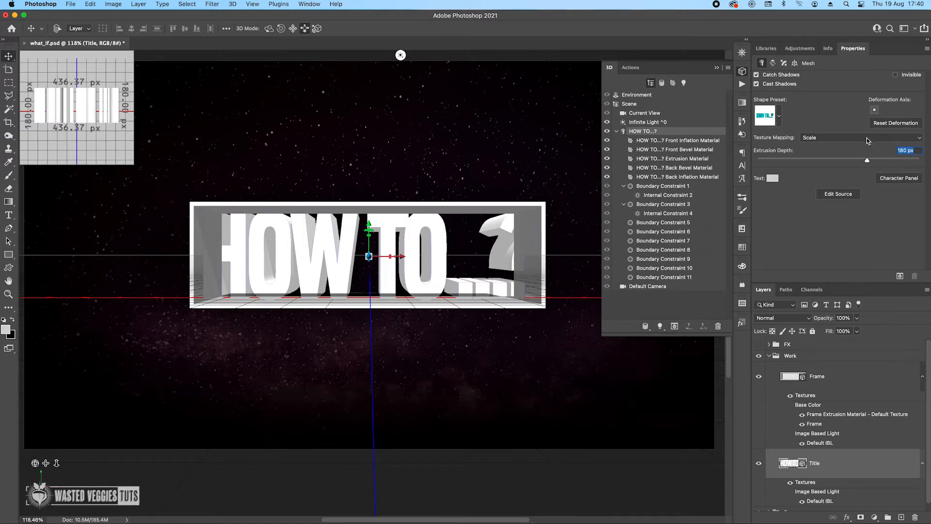
# Set the title's front bevel width to 10% with the Frame layer hidden, and show the frame again
pyautogui.click(759, 376)
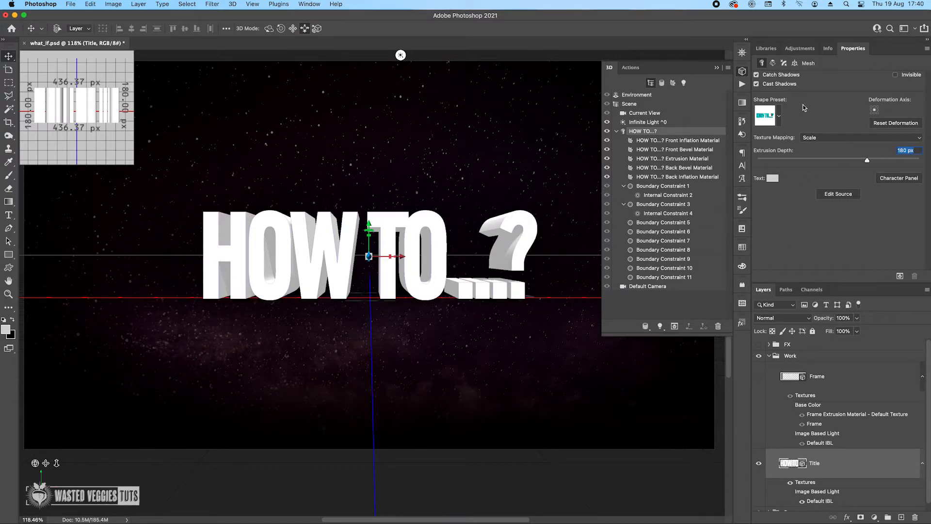
pyautogui.click(784, 64)
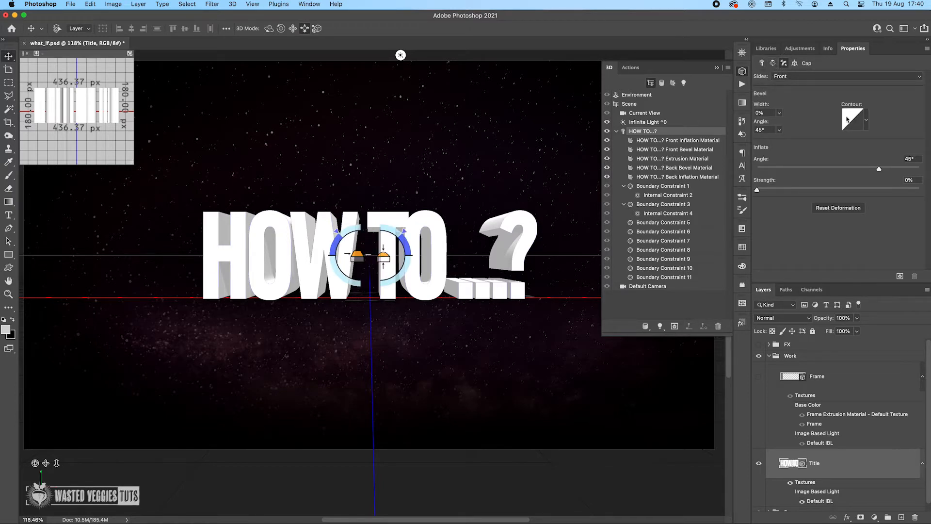
pyautogui.click(771, 113)
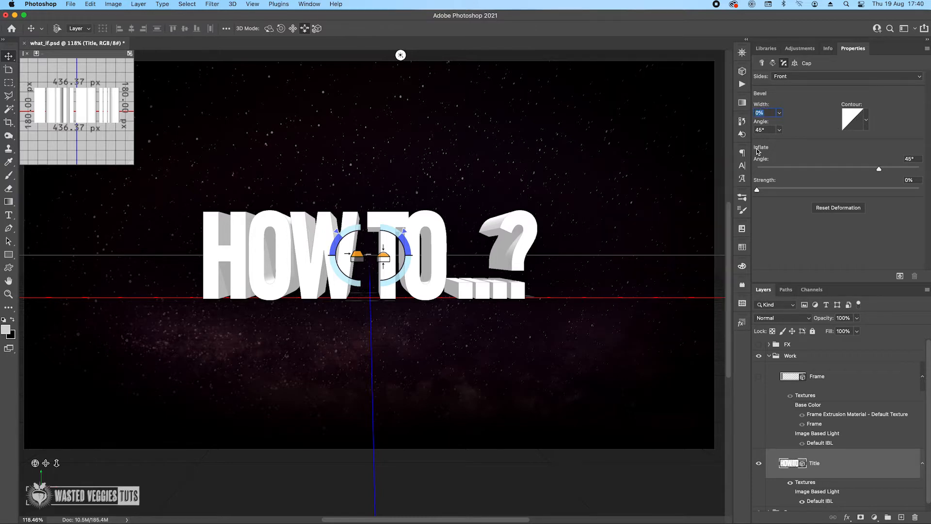
pyautogui.write('10')
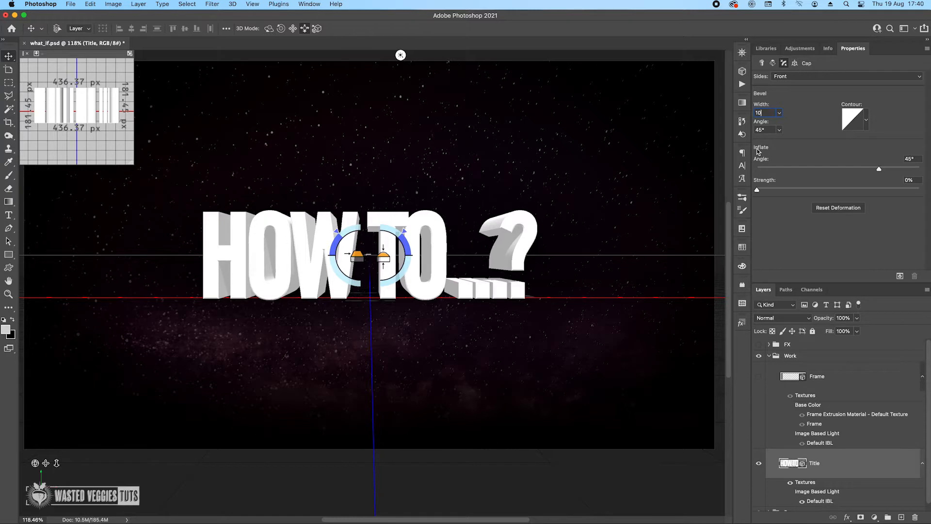
pyautogui.press('Tab')
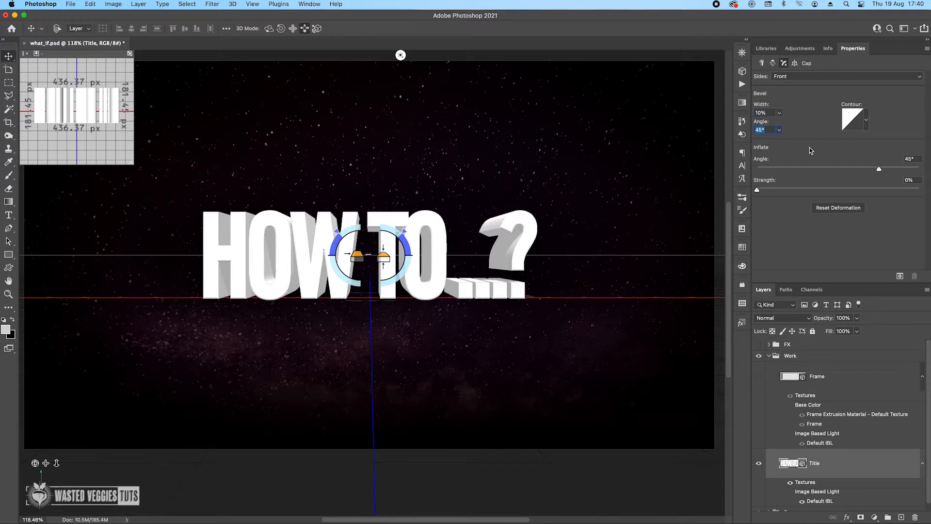
pyautogui.click(760, 377)
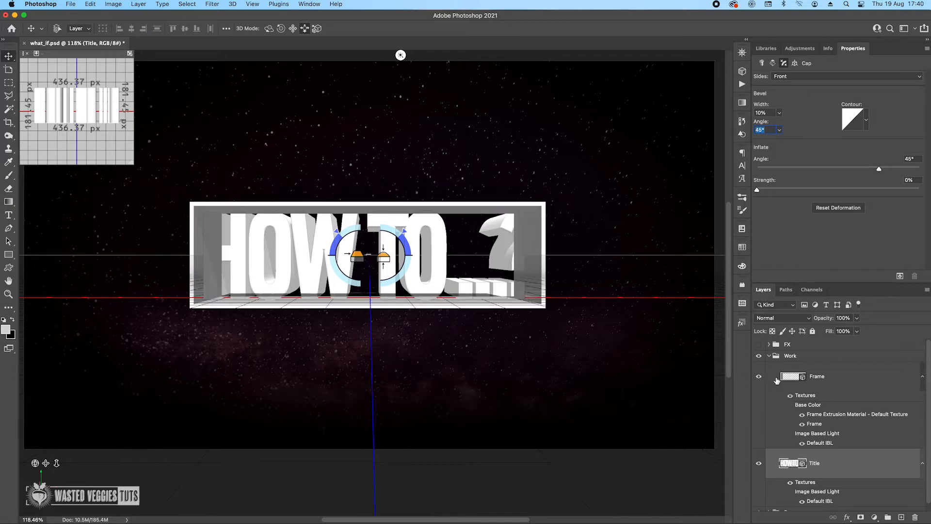
# Merge the Frame and Title 3D layers into one 3D scene
pyautogui.keyDown('shift'); pyautogui.click(824, 381); pyautogui.keyUp('shift')
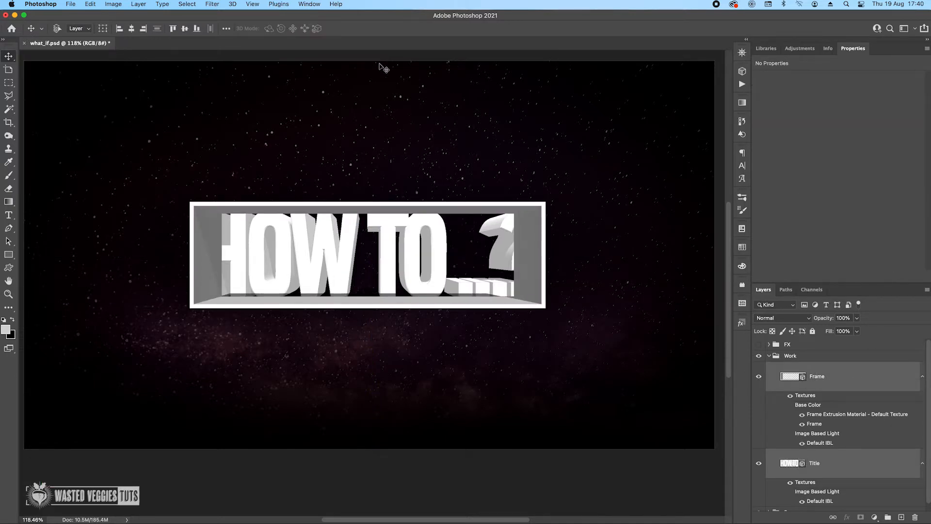
pyautogui.click(233, 4)
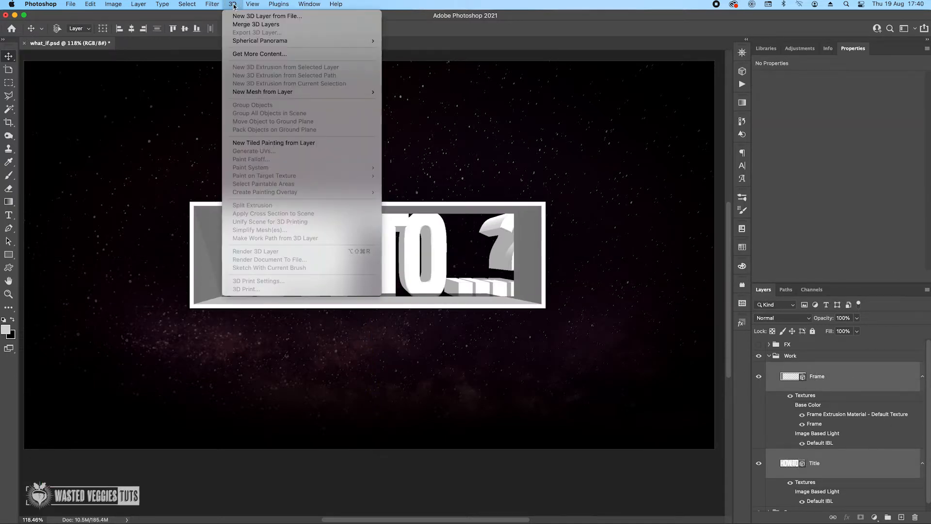
pyautogui.click(260, 25)
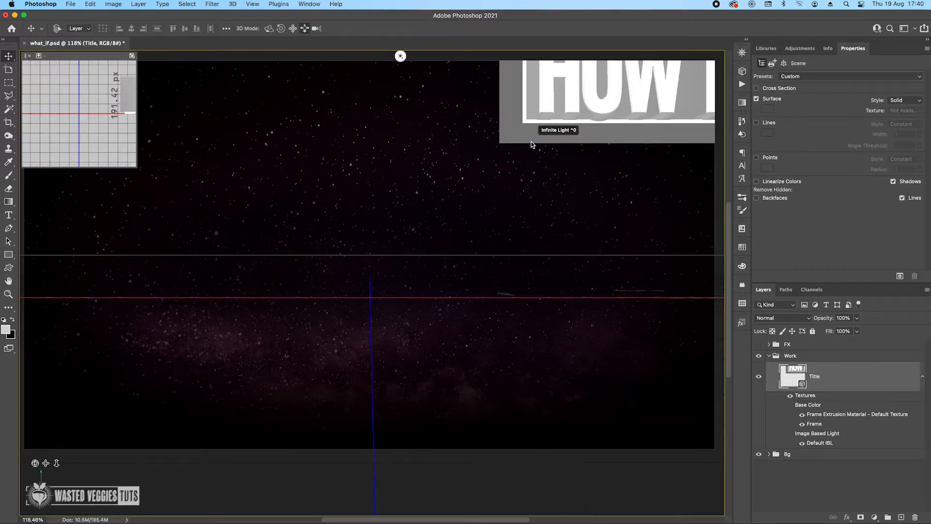
# Select the HOW TO...? and Frame meshes together and move them to the ground plane
pyautogui.click(742, 71)
pyautogui.click(618, 131)
pyautogui.click(617, 149)
pyautogui.click(642, 132)
pyautogui.click(648, 152)
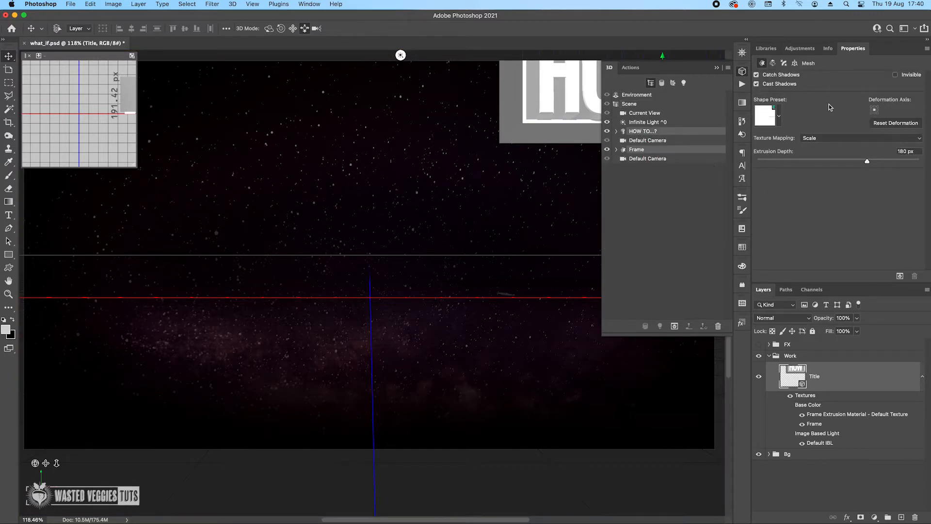
pyautogui.click(795, 63)
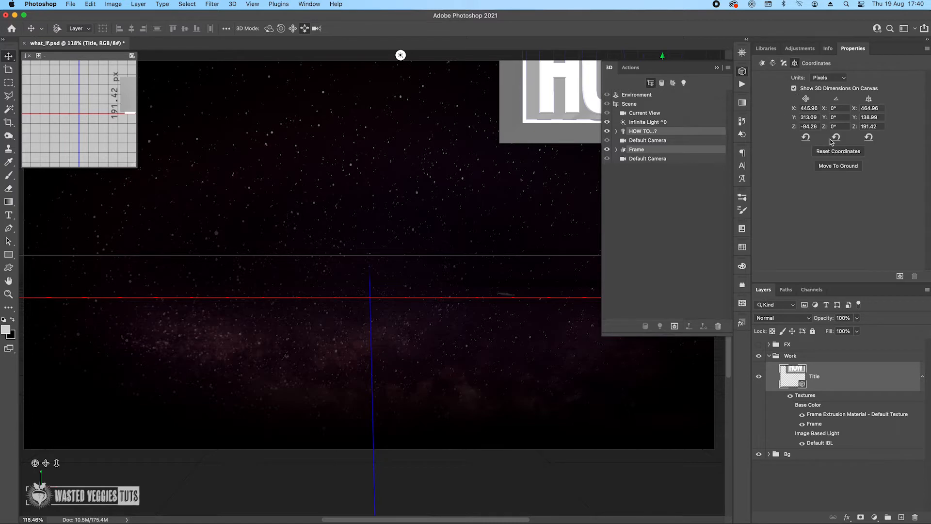
pyautogui.click(838, 166)
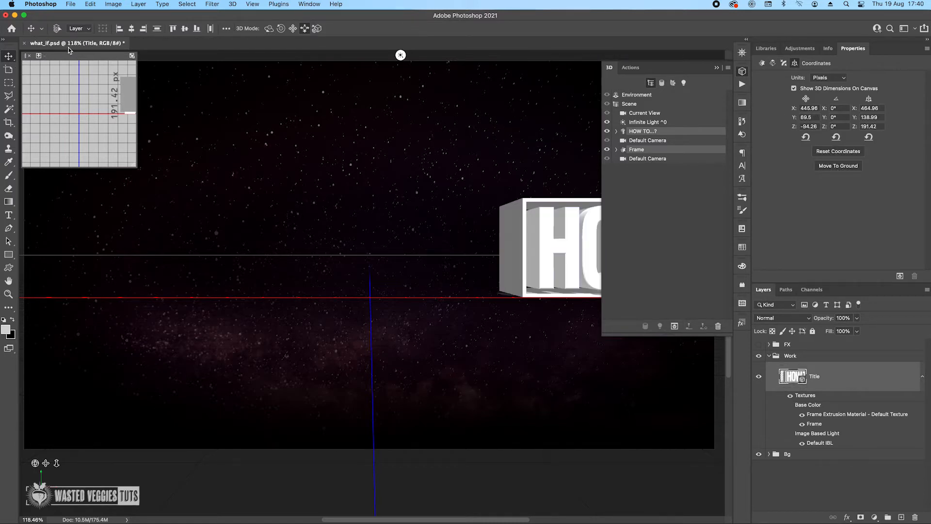
# Align the text and frame meshes on their horizontal and vertical centers, and drop them back to the ground
pyautogui.click(132, 29)
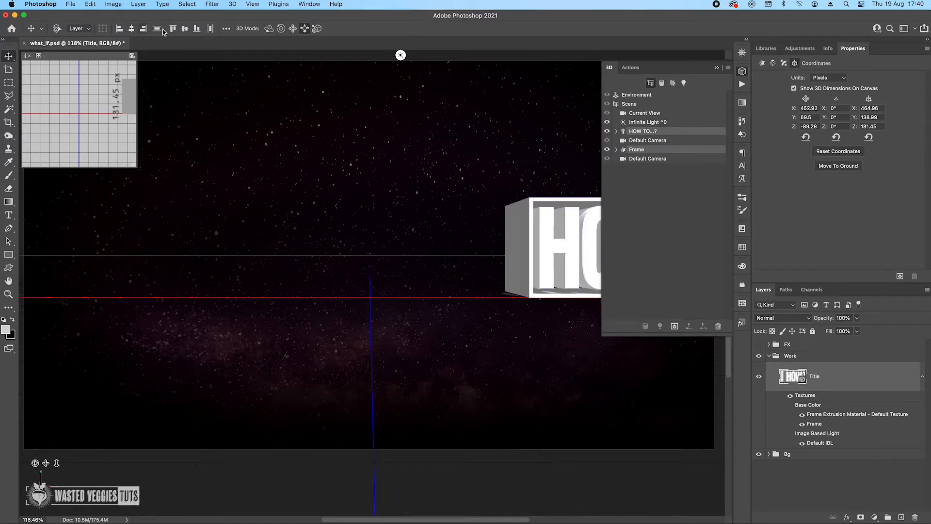
pyautogui.click(185, 29)
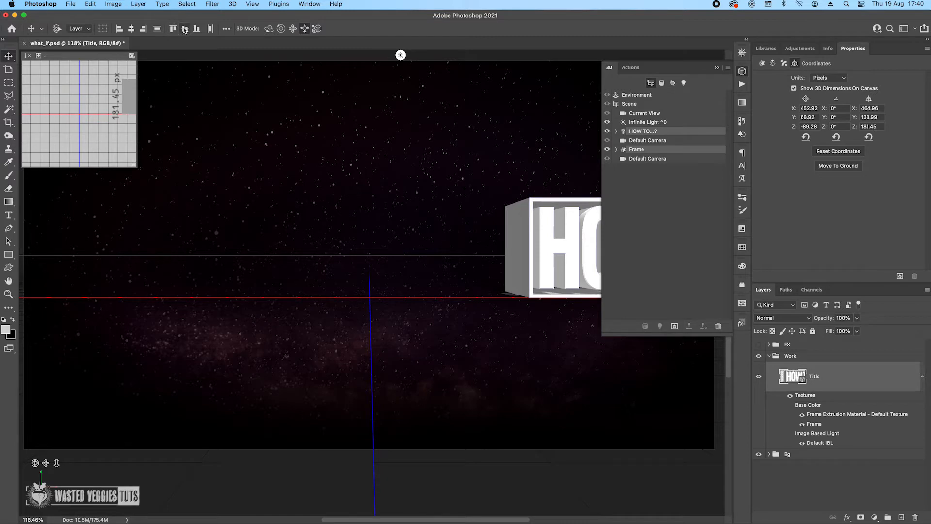
pyautogui.click(835, 167)
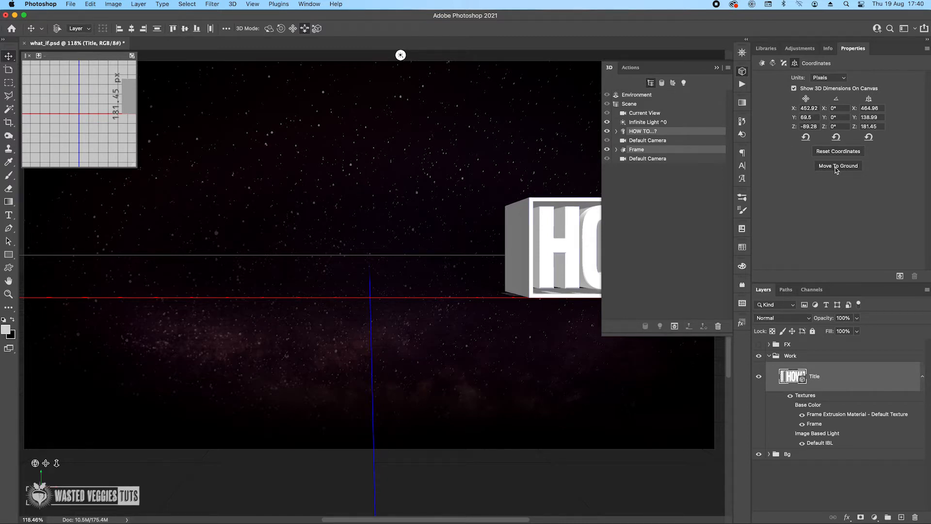
# Move the text and frame meshes together sideways to the middle of the canvas
pyautogui.click(717, 67)
pyautogui.moveTo(677, 250); pyautogui.dragTo(433, 260)
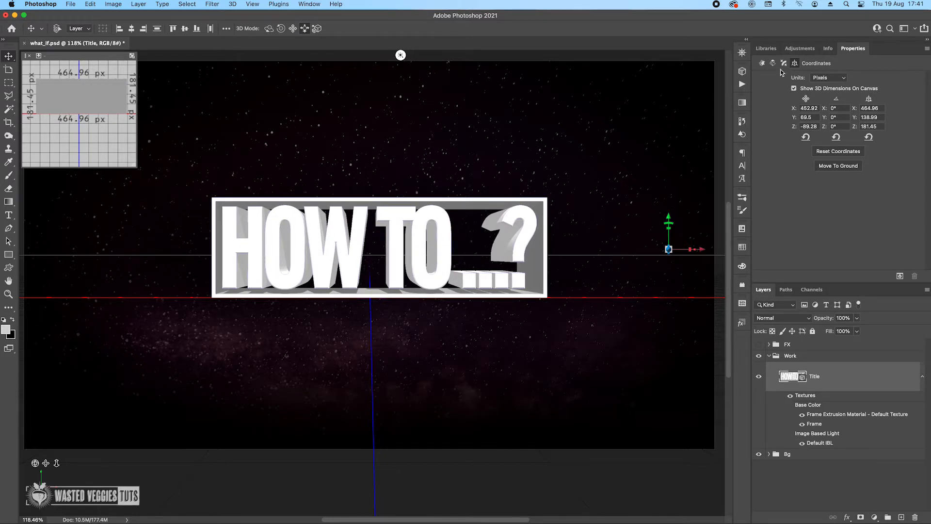
# Set the 3D scene's current camera view to a 150 mm lens field of view
pyautogui.click(742, 71)
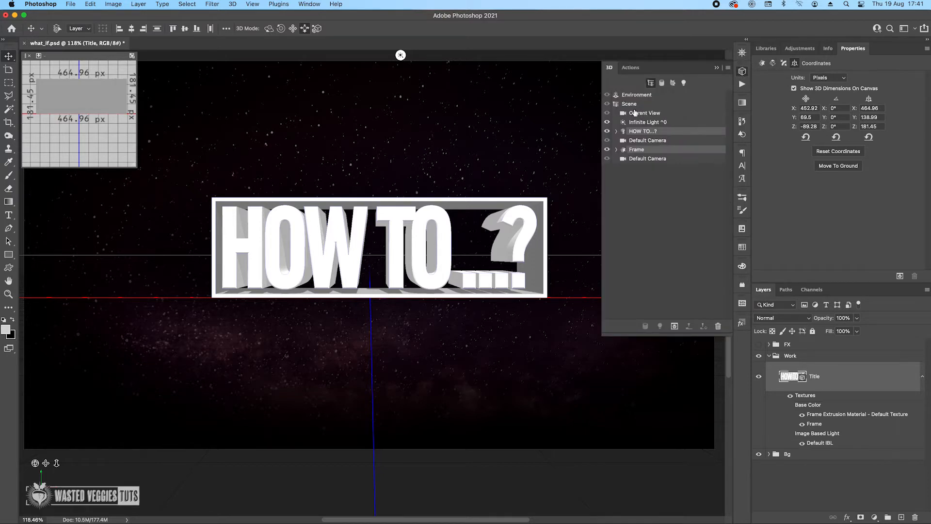
pyautogui.click(644, 114)
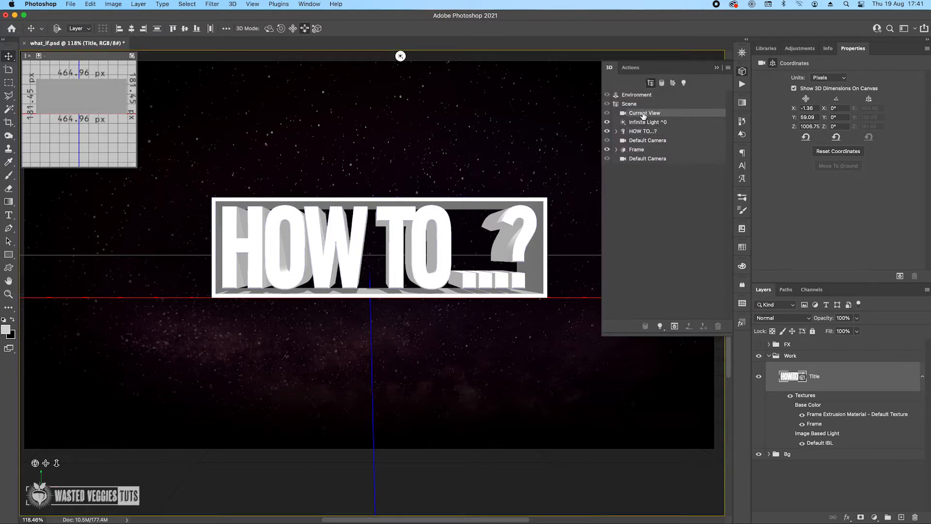
pyautogui.click(762, 63)
pyautogui.click(785, 103)
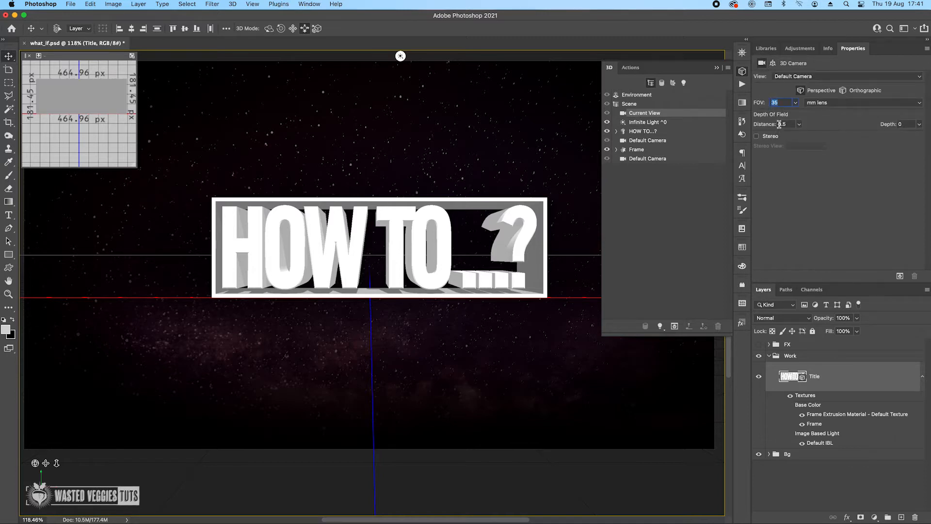
pyautogui.write('150')
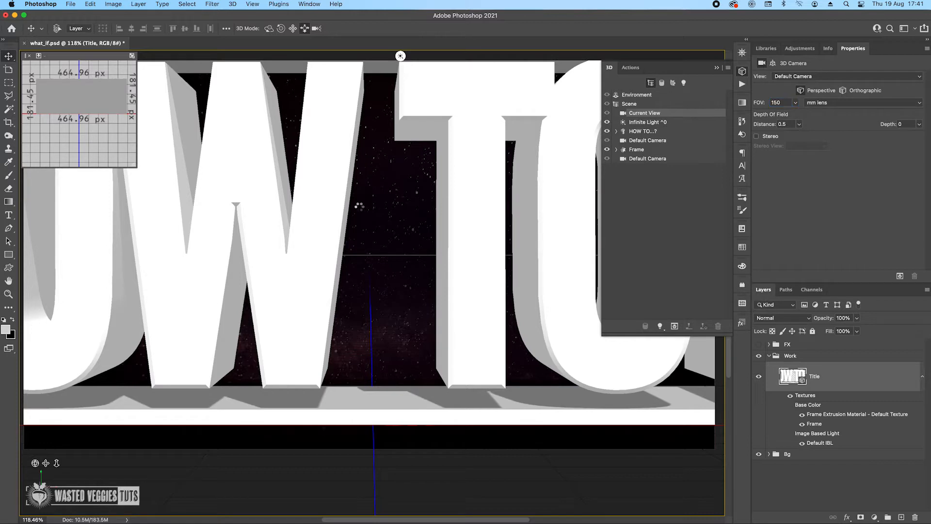
pyautogui.press('Tab')
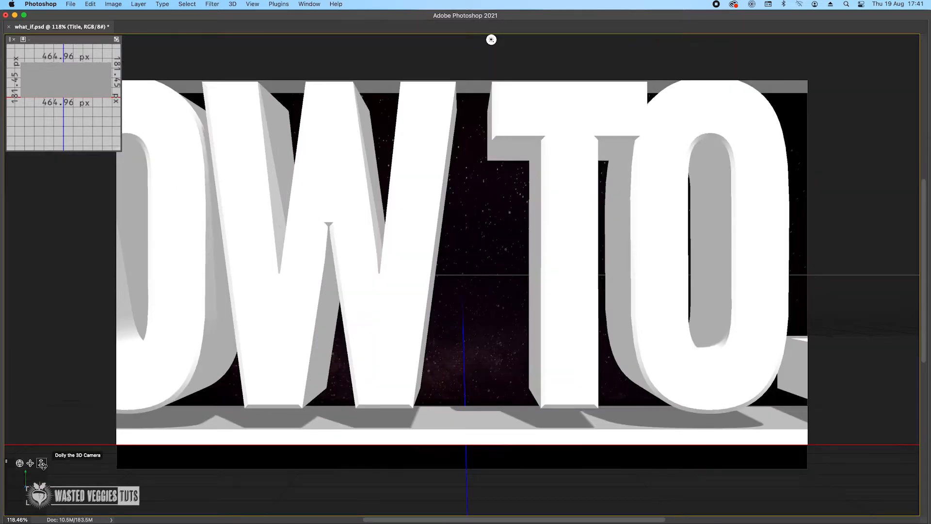
pyautogui.press('Tab')
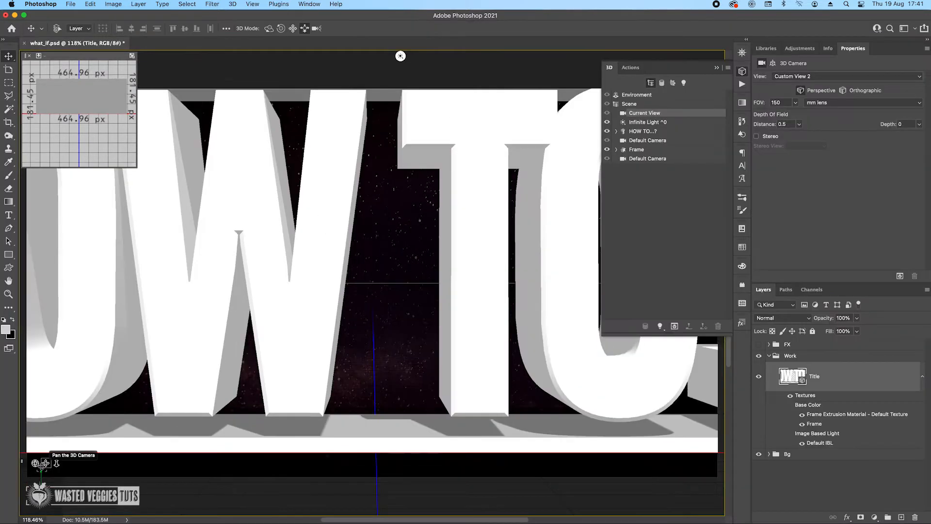
# Dolly the 3D camera back until the whole framed title fits the canvas, and orbit it to a slightly low angle
pyautogui.click(56, 463)
pyautogui.moveTo(56, 463); pyautogui.dragTo(64, 244)
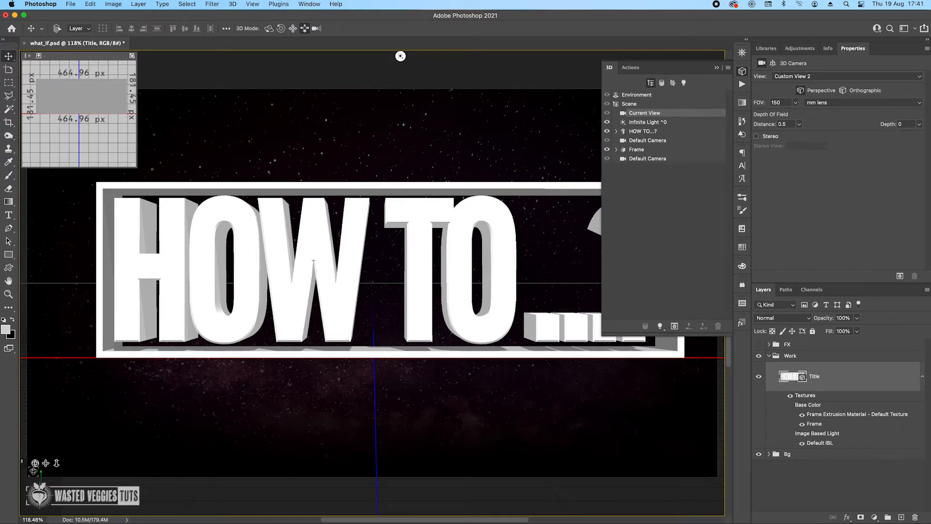
pyautogui.moveTo(35, 463); pyautogui.dragTo(34, 463)
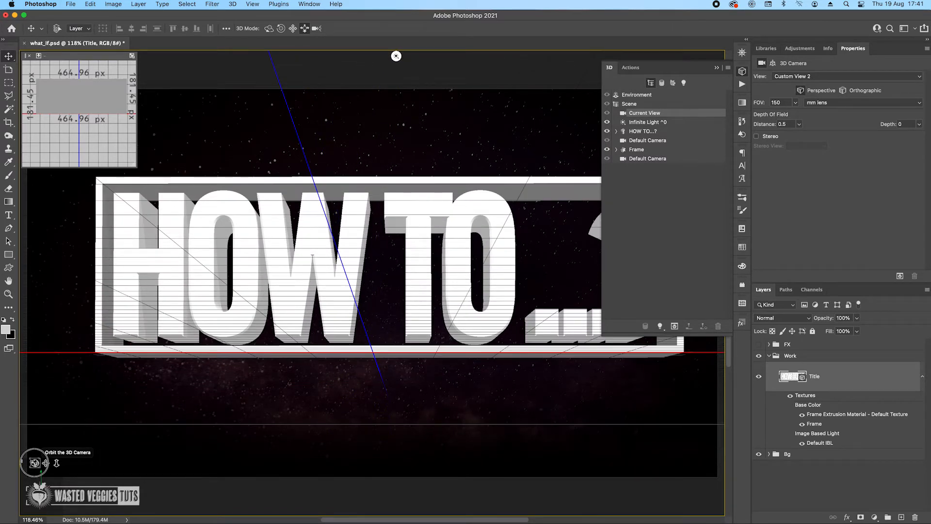
pyautogui.moveTo(35, 463); pyautogui.dragTo(35, 463)
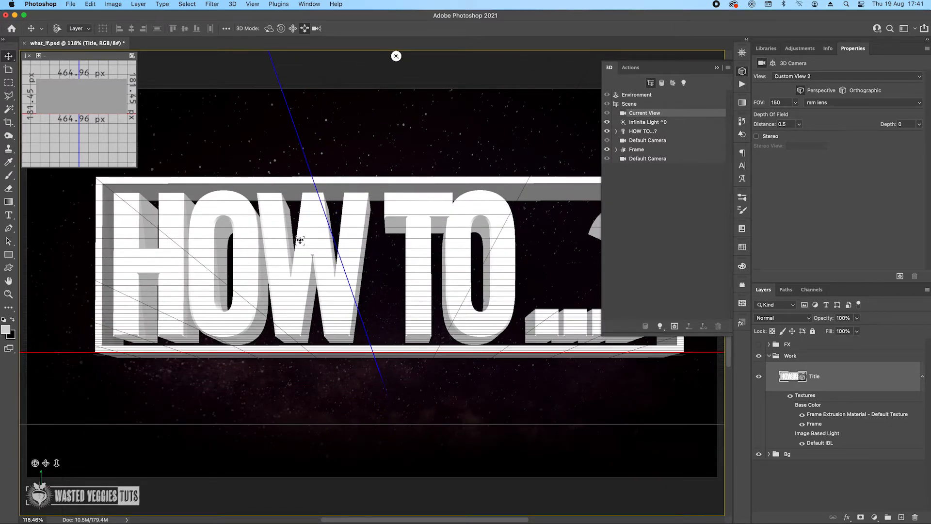
pyautogui.click(716, 68)
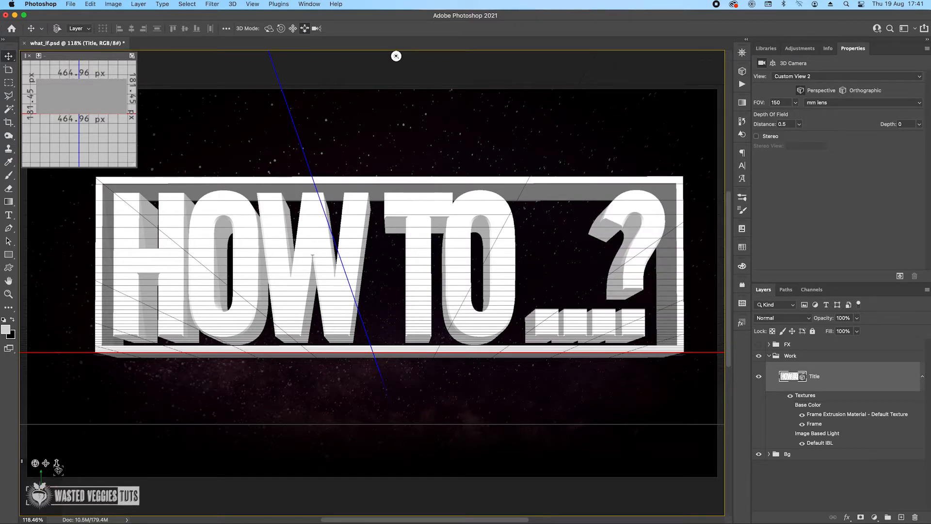
pyautogui.moveTo(57, 463); pyautogui.dragTo(52, 408)
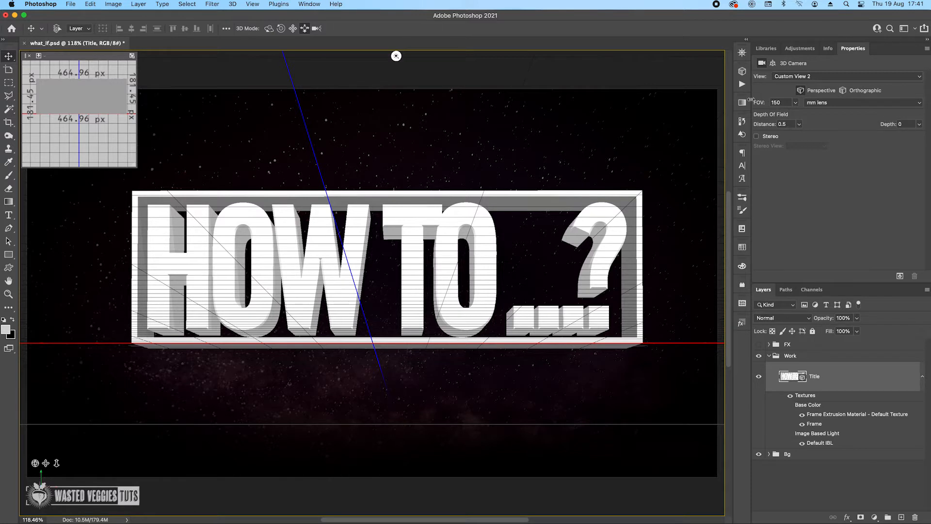
# List the scene's materials, switch to Chrome to check the colors of the reference What If...? logo, and return to Photoshop
pyautogui.click(742, 73)
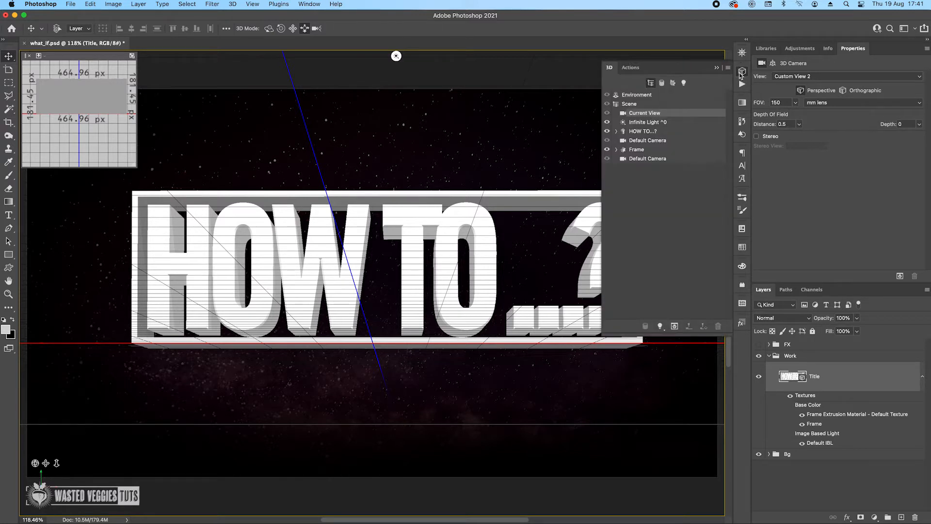
pyautogui.click(674, 83)
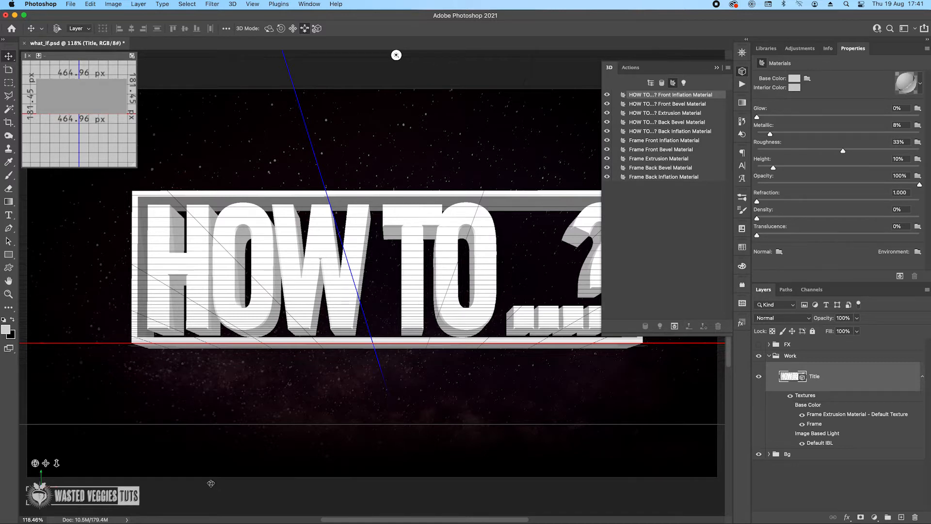
pyautogui.click(134, 508)
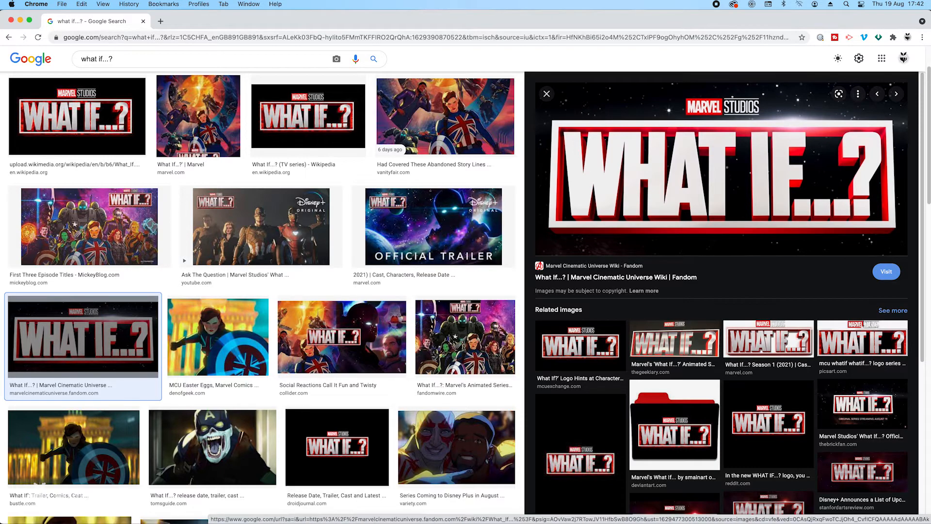
pyautogui.moveTo(367, 520)
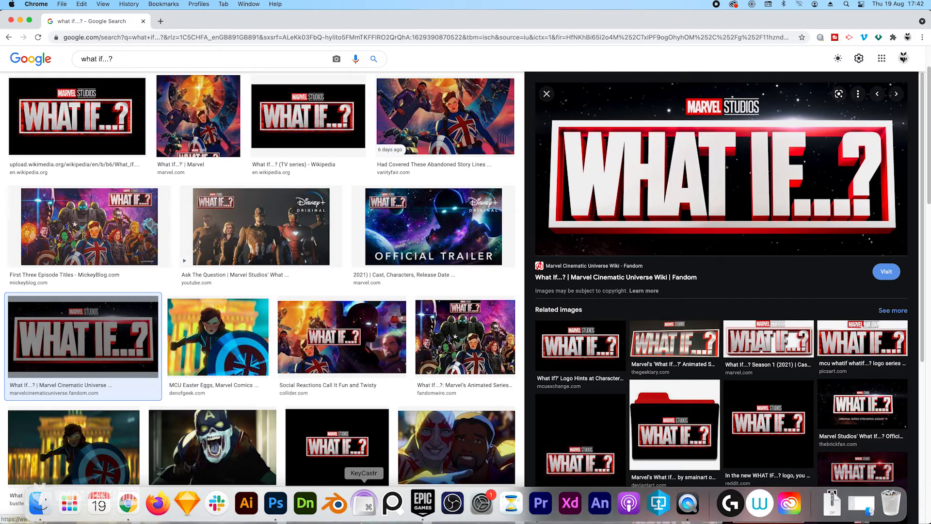
pyautogui.click(276, 503)
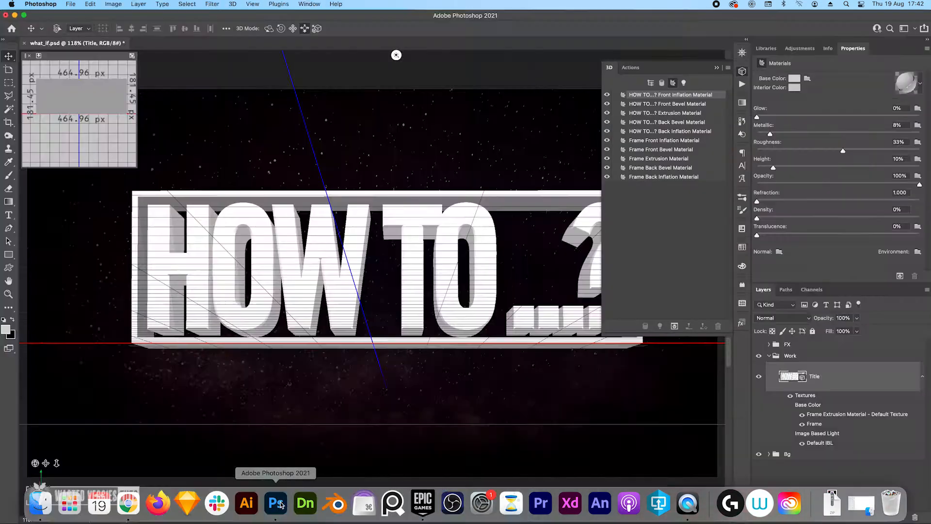
# Set the base color of the Frame Extrusion Material to pure red
pyautogui.click(664, 161)
pyautogui.click(797, 79)
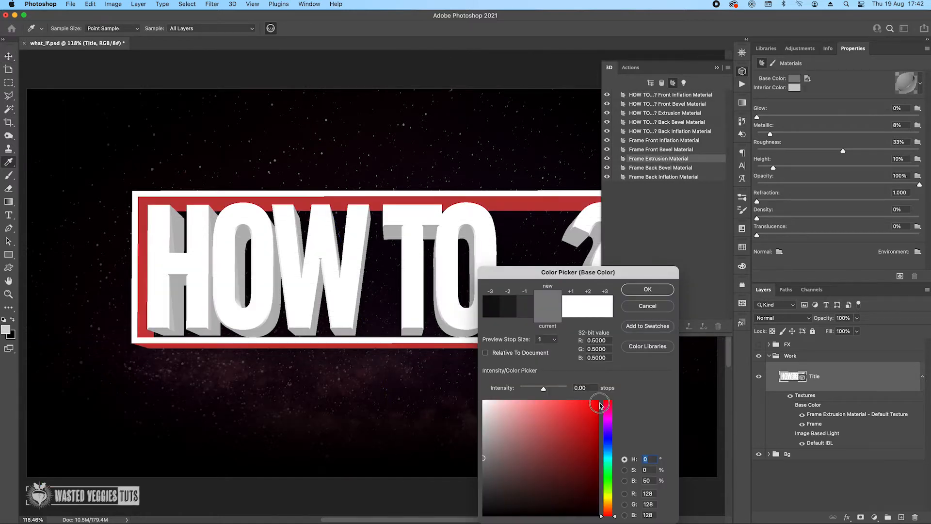
pyautogui.moveTo(600, 406); pyautogui.dragTo(606, 395)
pyautogui.click(609, 401)
pyautogui.click(635, 293)
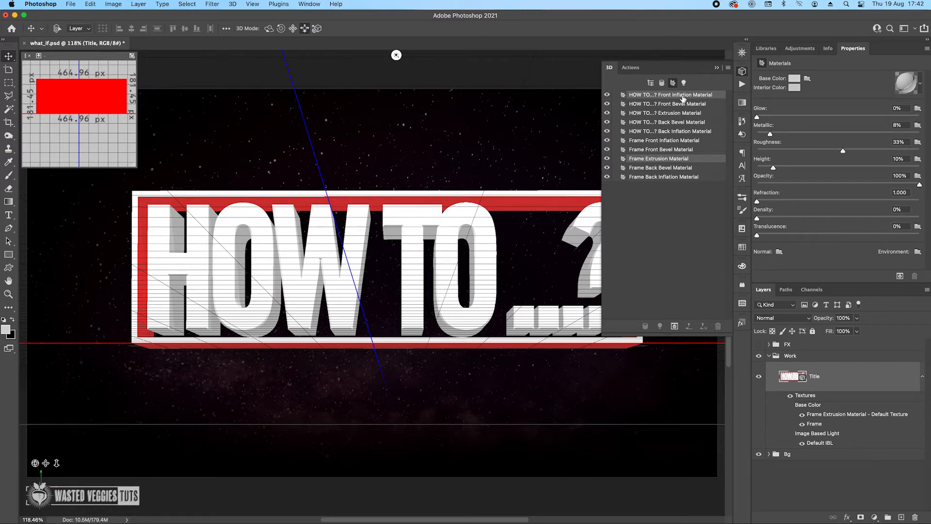
# Set the HOW TO...? Extrusion Material's base color to pure red and its glow to 4%
pyautogui.click(685, 113)
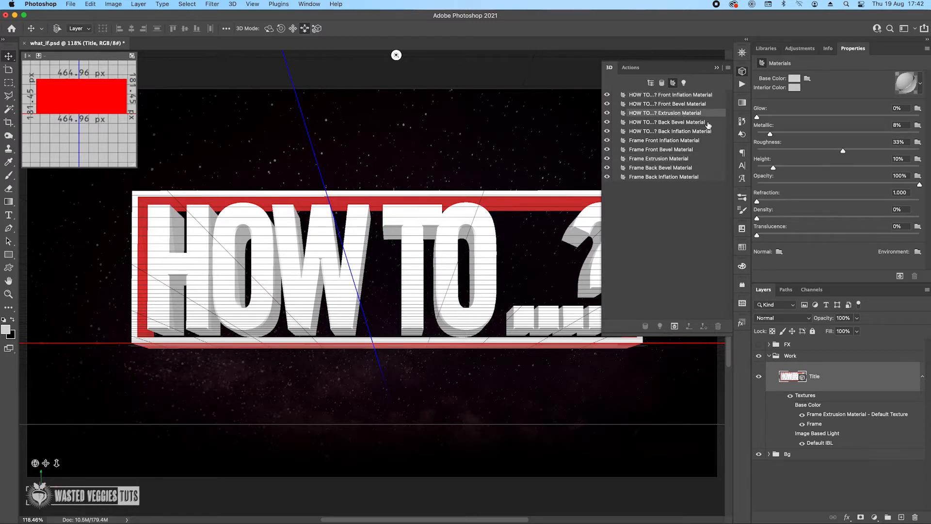
pyautogui.click(794, 79)
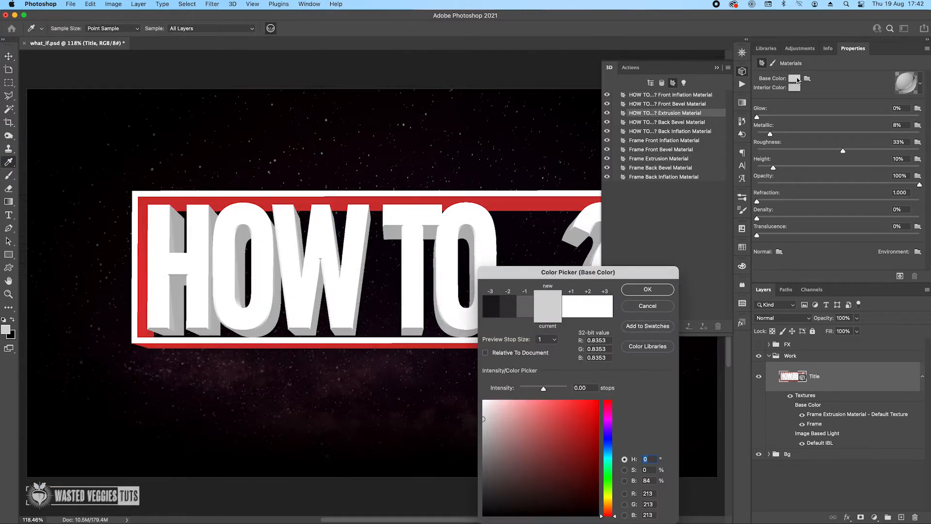
pyautogui.click(602, 397)
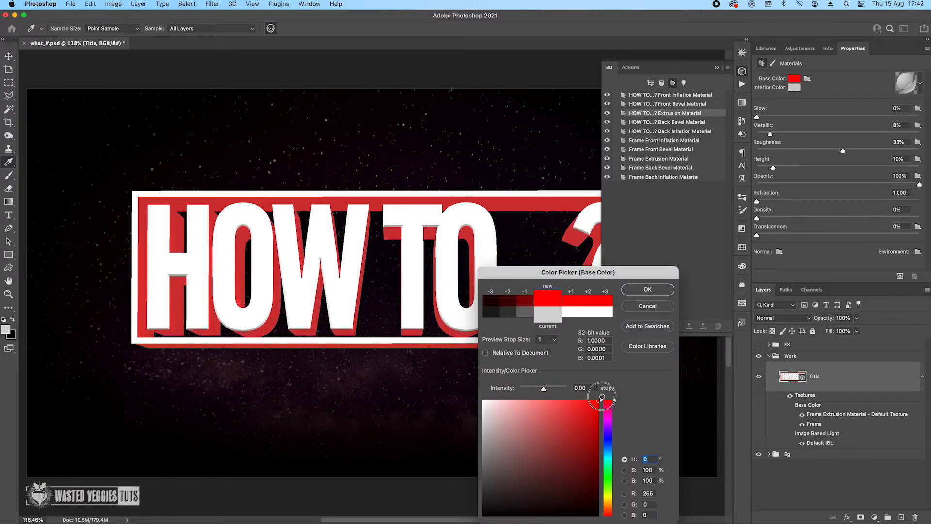
pyautogui.click(643, 291)
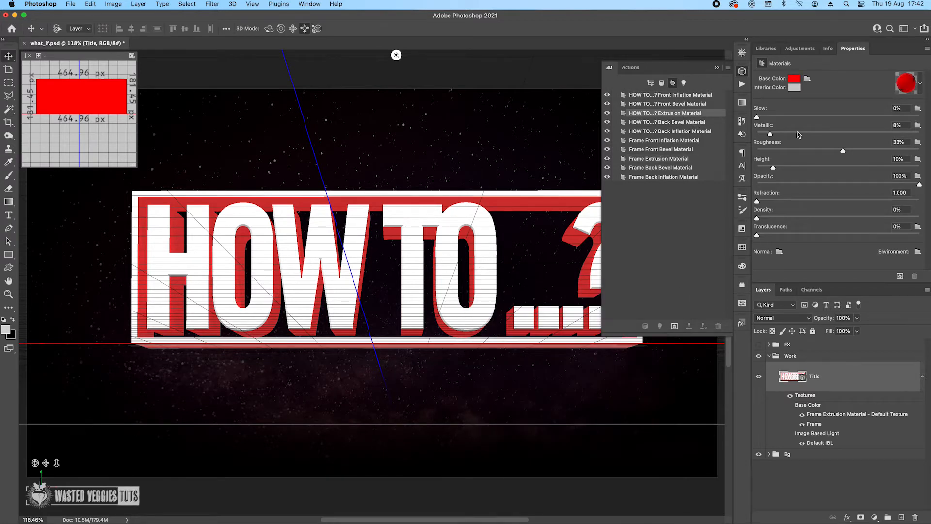
pyautogui.click(897, 111)
pyautogui.write('4')
pyautogui.press('Tab')
# Check the shared base color of the HOW TO...? Front Inflation, HOW TO...? Front Bevel and Frame Front Inflation materials
pyautogui.click(689, 96)
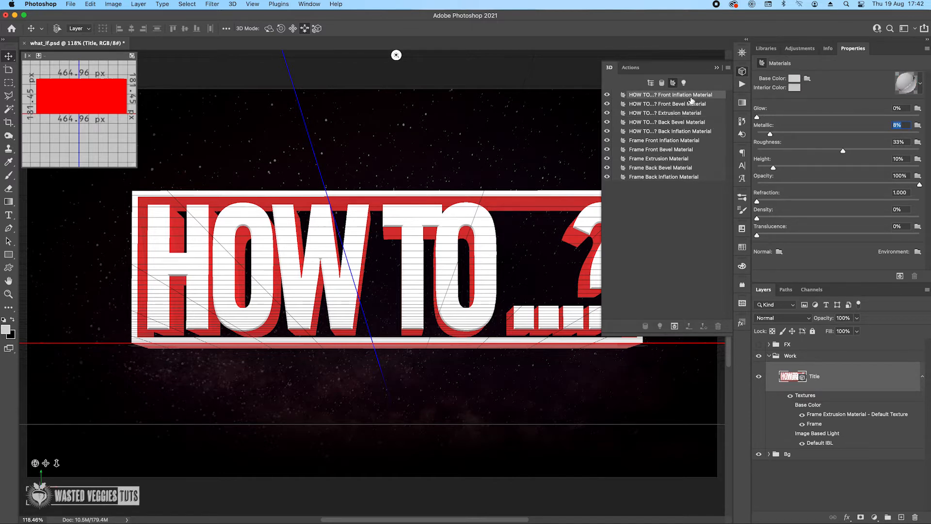
pyautogui.keyDown('shift'); pyautogui.click(690, 104); pyautogui.keyUp('shift')
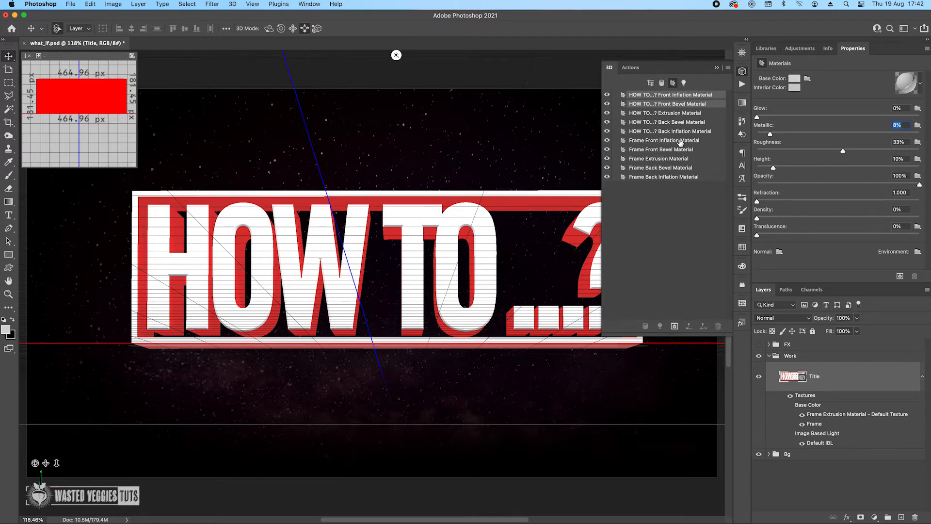
pyautogui.keyDown('super'); pyautogui.click(676, 141); pyautogui.keyUp('super')
pyautogui.click(794, 79)
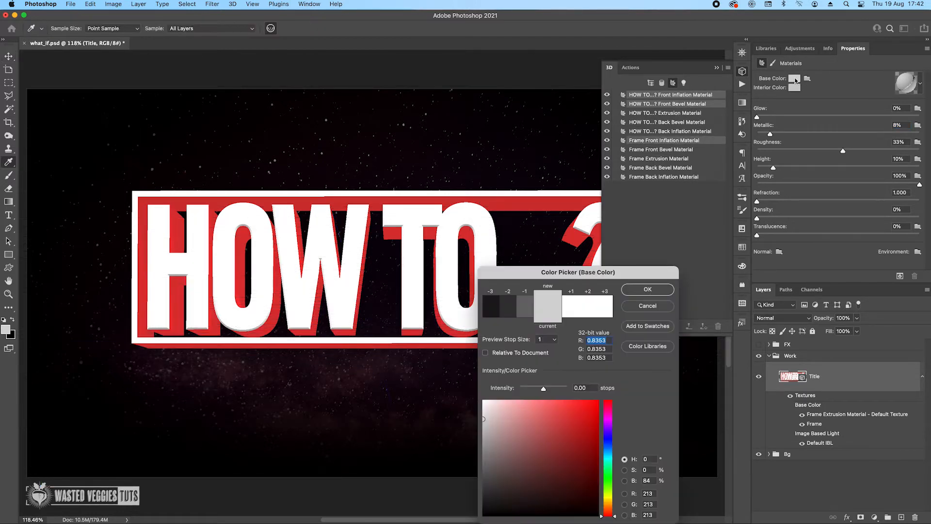
pyautogui.click(642, 291)
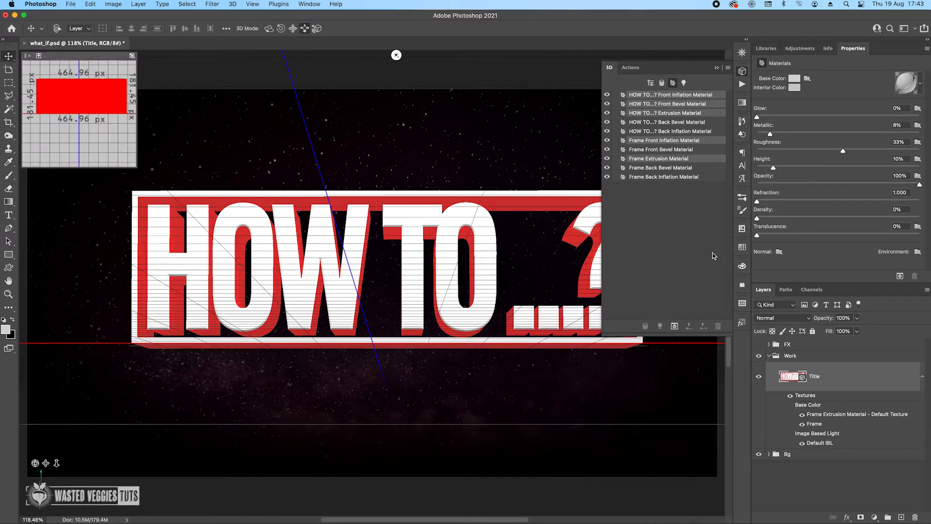
# Rotate the scene's infinite light to shine from slightly farther left and more toward the front of the title
pyautogui.click(651, 84)
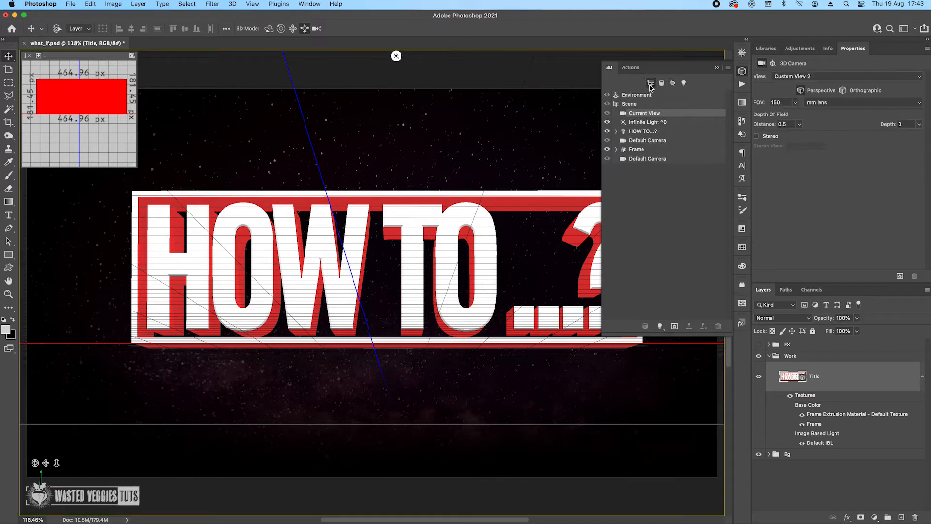
pyautogui.click(645, 123)
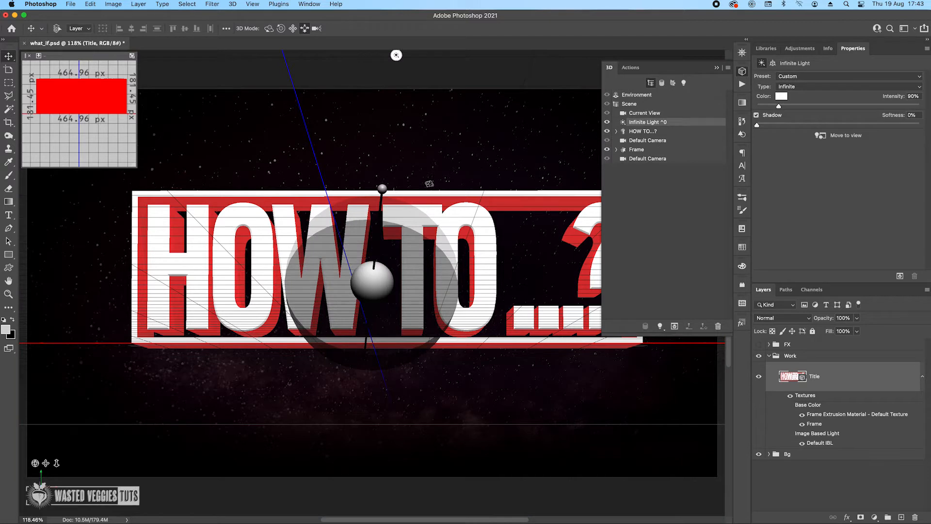
pyautogui.moveTo(383, 188); pyautogui.dragTo(363, 205)
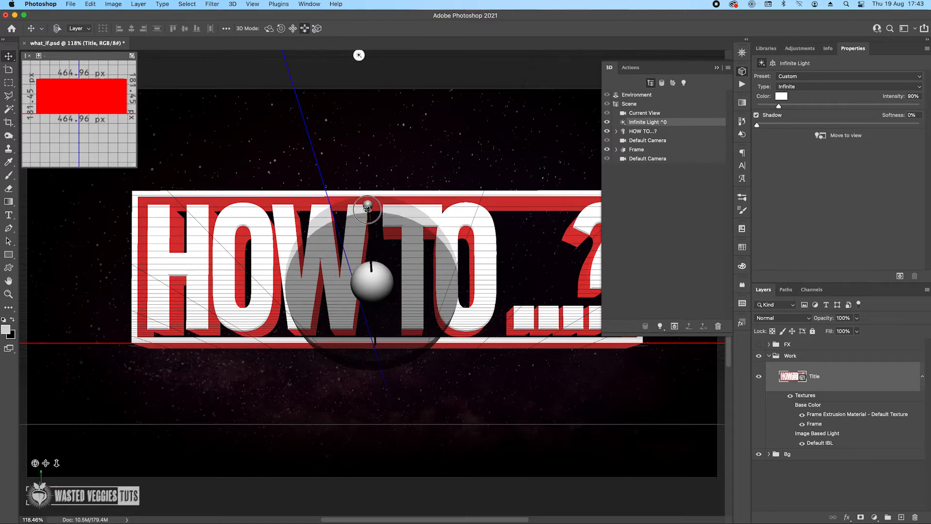
pyautogui.click(373, 206)
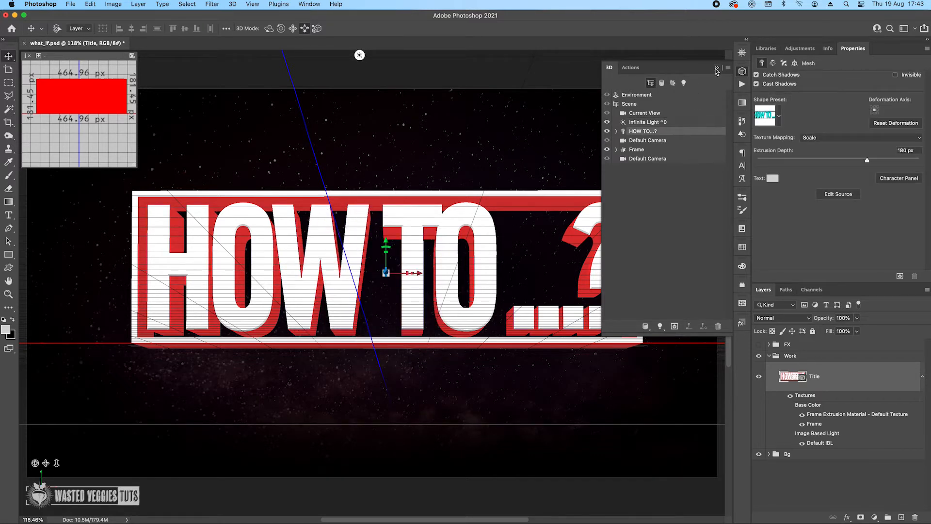
# Marquee-select the area around the framed title and render the 3D layer within it
pyautogui.click(716, 70)
pyautogui.click(8, 84)
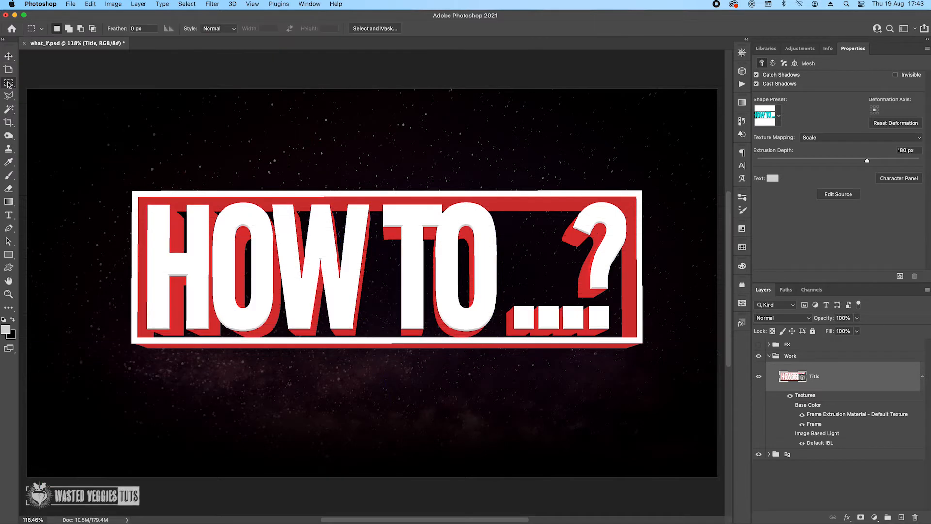
pyautogui.moveTo(76, 157); pyautogui.dragTo(682, 380)
pyautogui.click(899, 275)
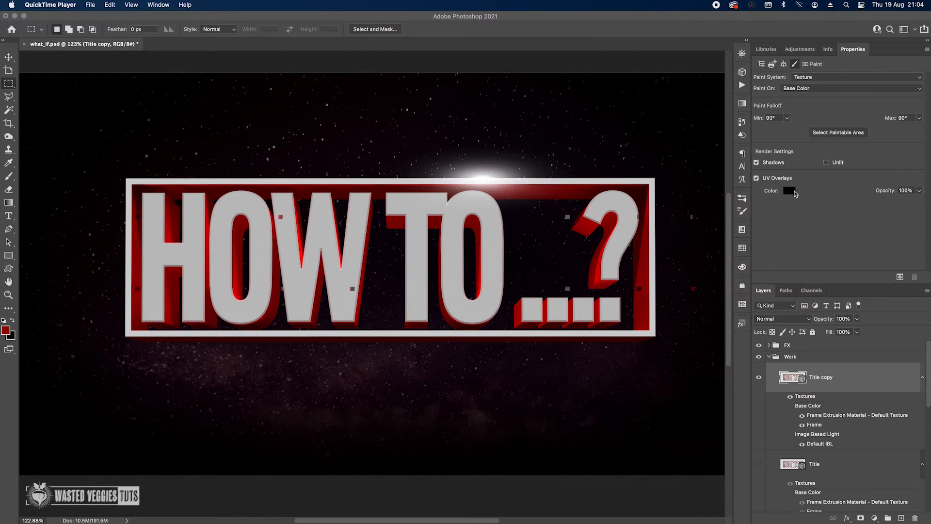
# Review the HOW TO...? mesh settings and the HOW TO...? Extrusion Material's settings
pyautogui.click(742, 73)
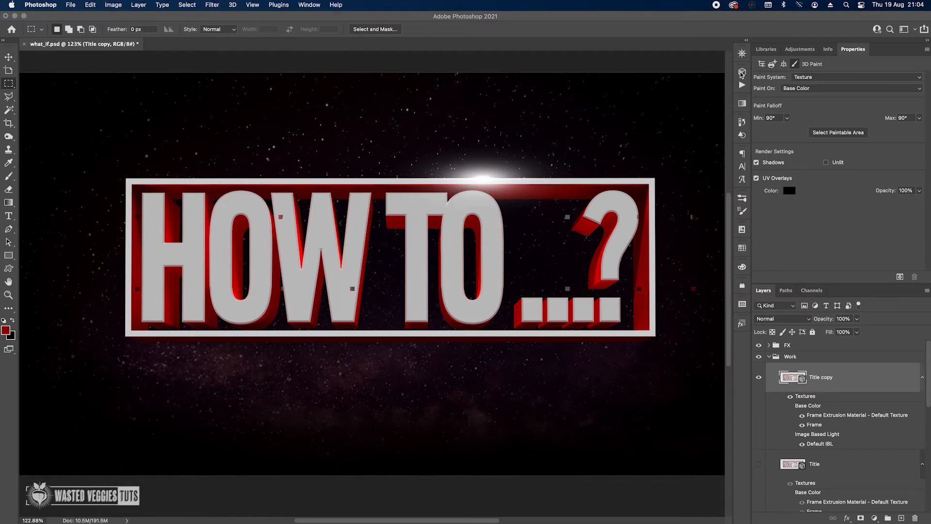
pyautogui.click(743, 72)
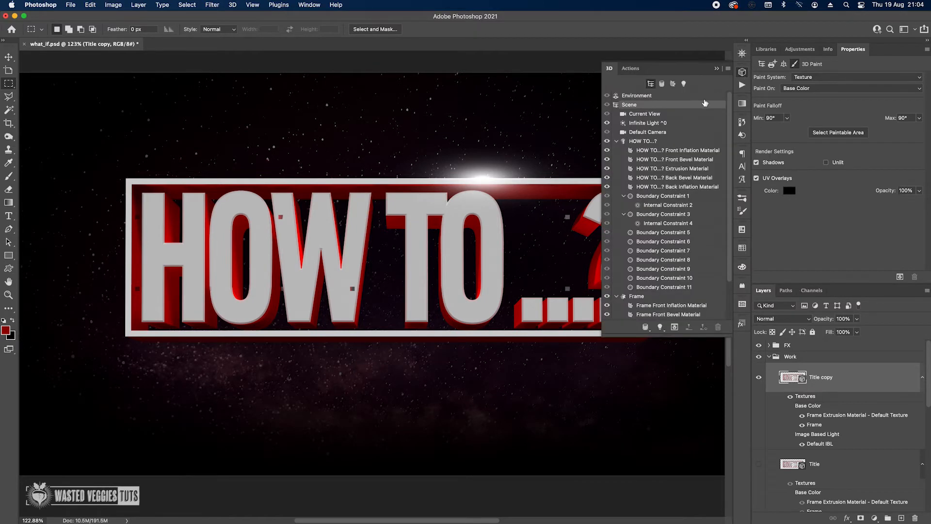
pyautogui.click(653, 140)
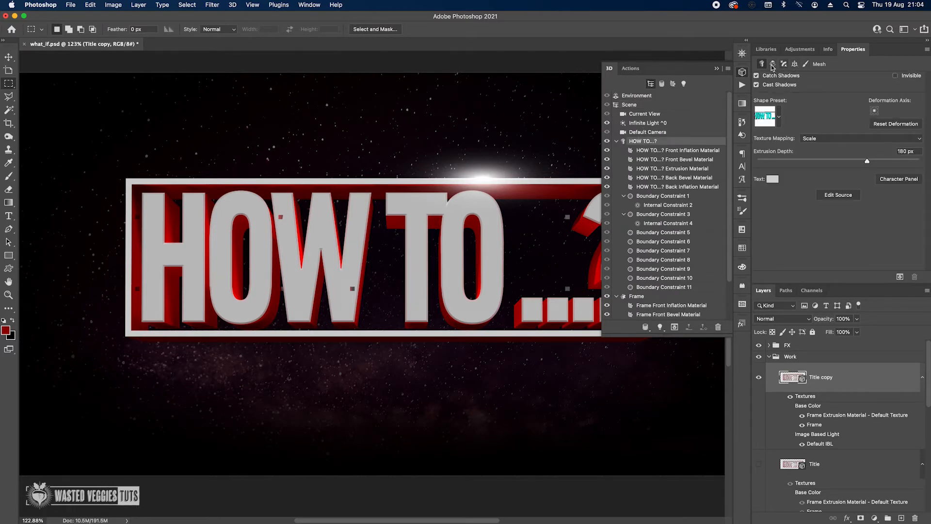
pyautogui.click(673, 84)
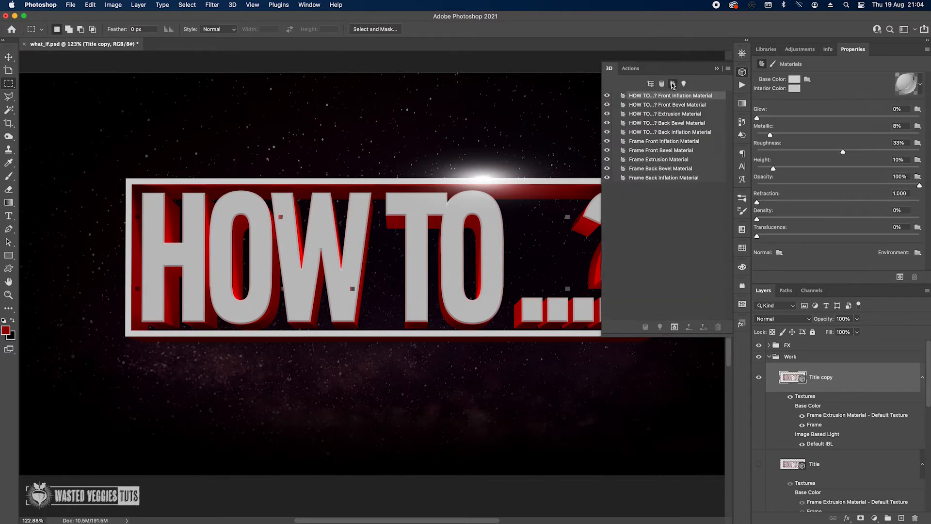
pyautogui.click(682, 113)
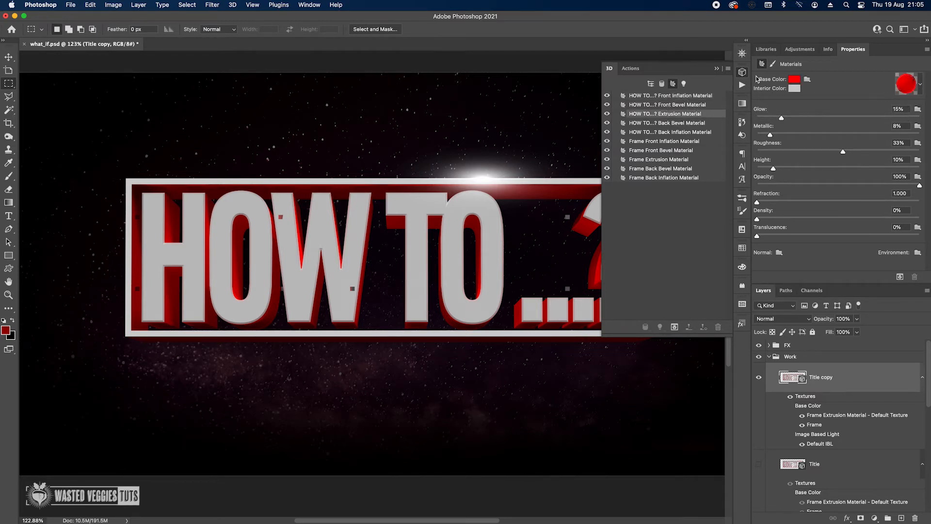
pyautogui.click(744, 73)
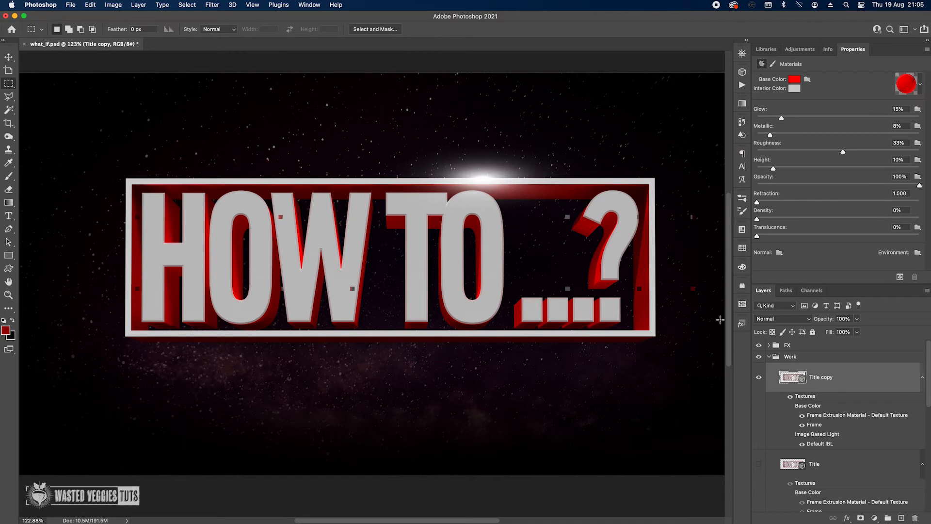
# Collapse the Title copy layer's texture list and duplicate the layer
pyautogui.click(921, 379)
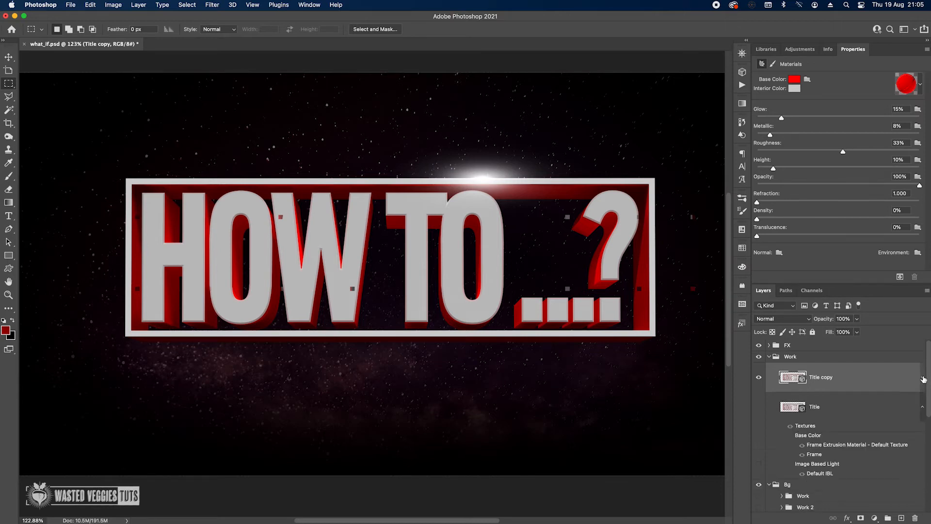
pyautogui.moveTo(854, 382)
pyautogui.mouseDown()
pyautogui.moveTo(843, 363)
pyautogui.moveTo(846, 378)
pyautogui.mouseUp()
pyautogui.doubleClick(845, 377)
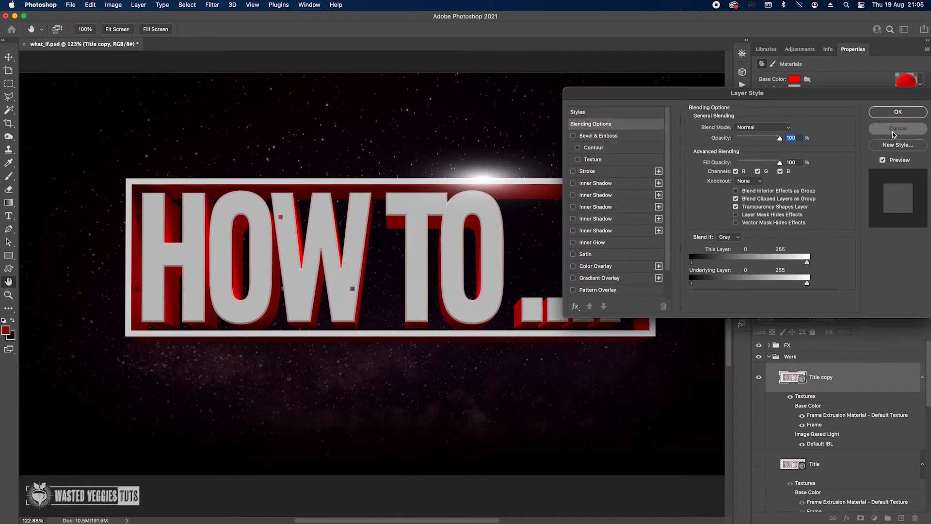
pyautogui.click(894, 130)
pyautogui.press('super+j')
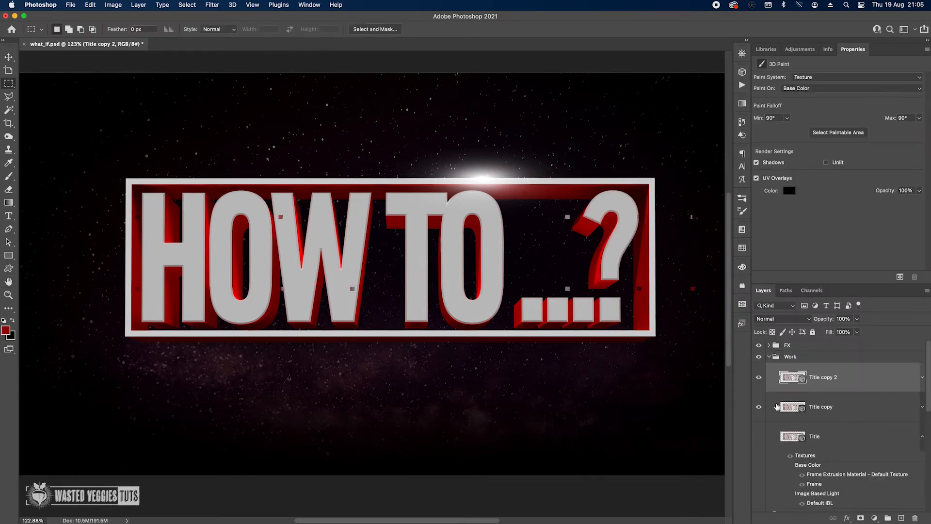
# Convert the Title copy 2 layer to a smart object and rasterize it, keeping the Title copy layer hidden
pyautogui.rightClick(777, 374)
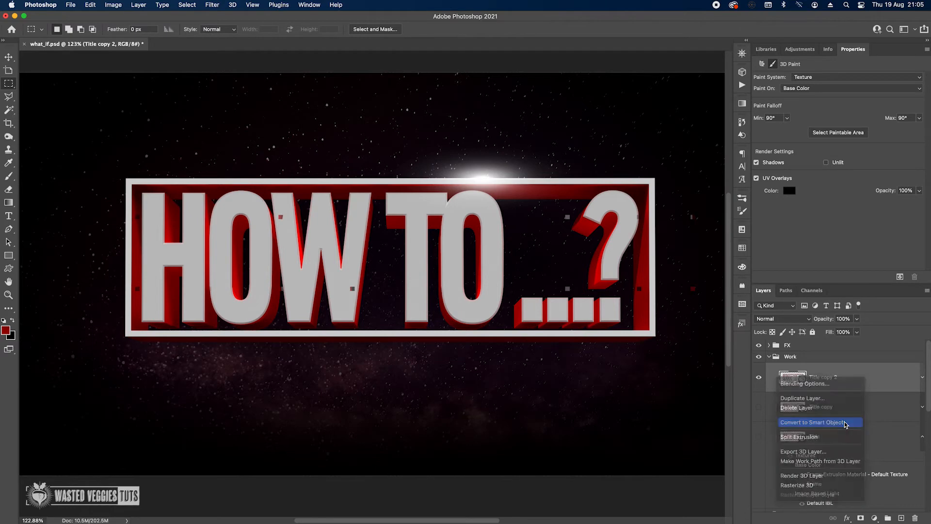
pyautogui.click(845, 424)
pyautogui.rightClick(867, 376)
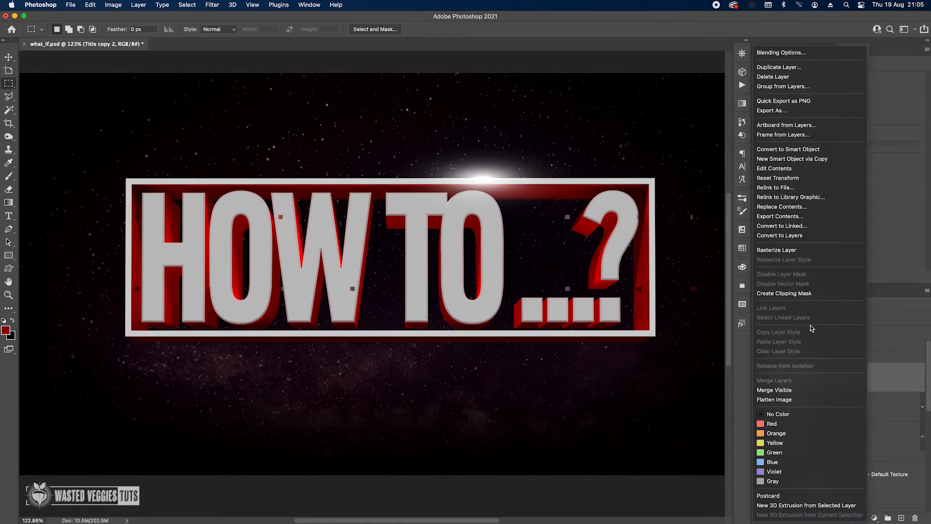
pyautogui.click(792, 249)
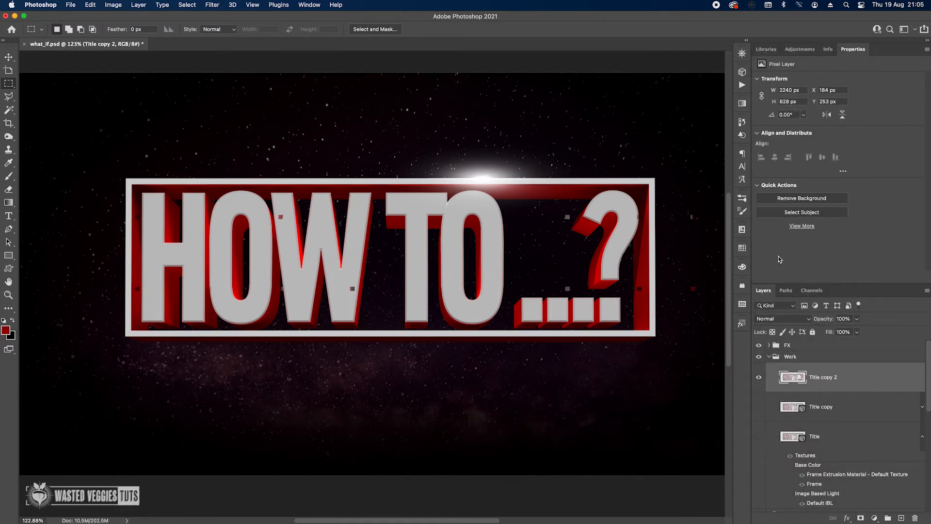
# Select and delete the two stray red squares outside the frame, to the right of the question mark
pyautogui.scroll(3, 693, 288)
pyautogui.scroll(3, 693, 286)
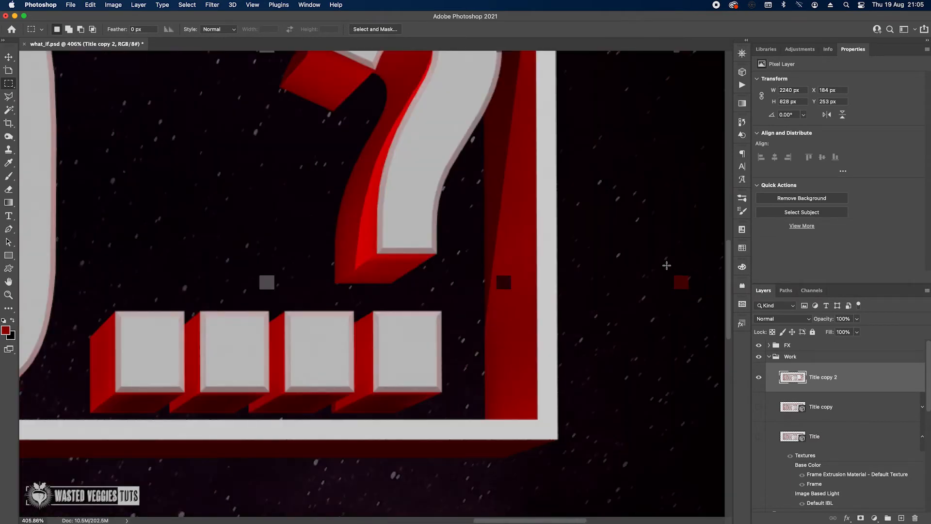
pyautogui.moveTo(672, 273); pyautogui.dragTo(698, 302)
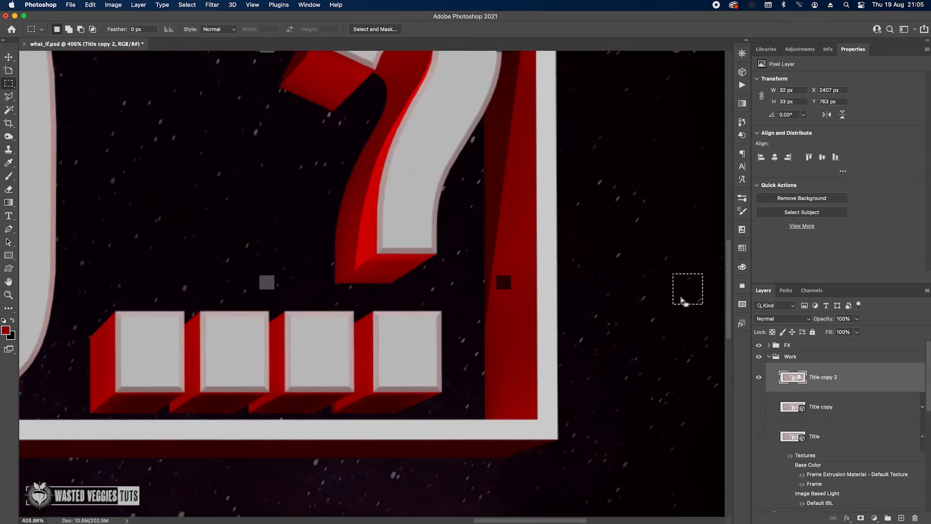
pyautogui.scroll(-3, 699, 301)
pyautogui.moveTo(669, 158); pyautogui.dragTo(698, 192)
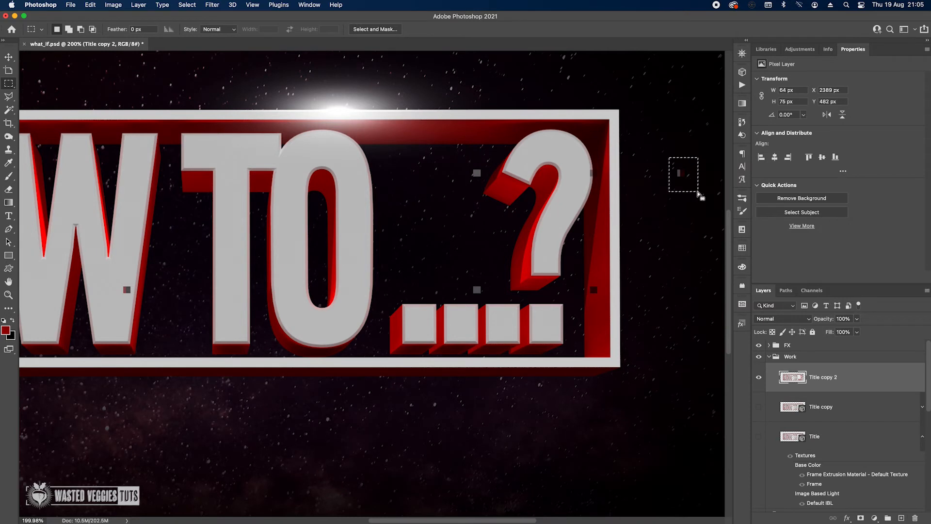
# Select and delete the two stray grey squares between the final O and the question mark
pyautogui.moveTo(465, 161); pyautogui.dragTo(482, 179)
pyautogui.moveTo(469, 166); pyautogui.dragTo(483, 180)
pyautogui.press('Delete')
pyautogui.moveTo(466, 276); pyautogui.dragTo(491, 300)
pyautogui.press('Delete')
# Remove the dark square on the frame's lower right inner side with a Content-Aware fill at 100% opacity
pyautogui.moveTo(229, 294); pyautogui.dragTo(343, 245)
pyautogui.moveTo(681, 238); pyautogui.dragTo(536, 226)
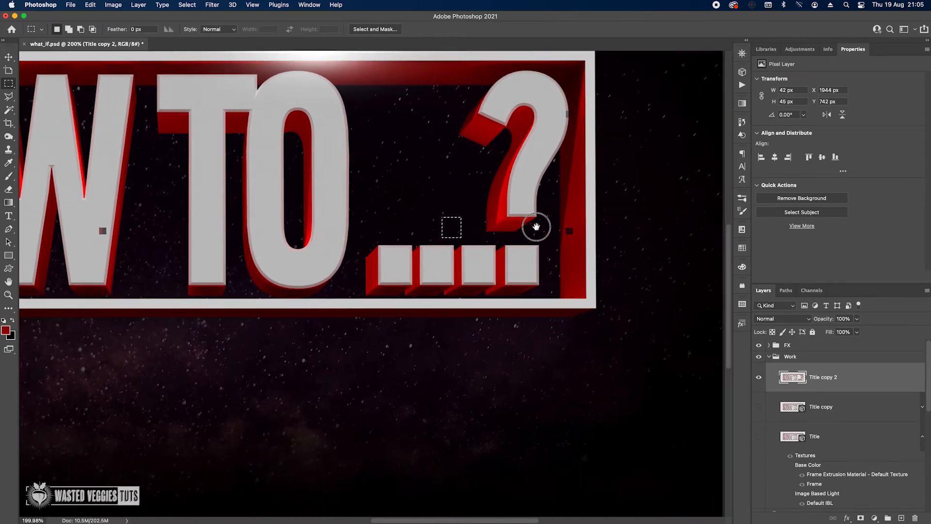
pyautogui.scroll(2, 568, 236)
pyautogui.scroll(5, 568, 236)
pyautogui.moveTo(551, 186); pyautogui.dragTo(600, 246)
pyautogui.rightClick(575, 216)
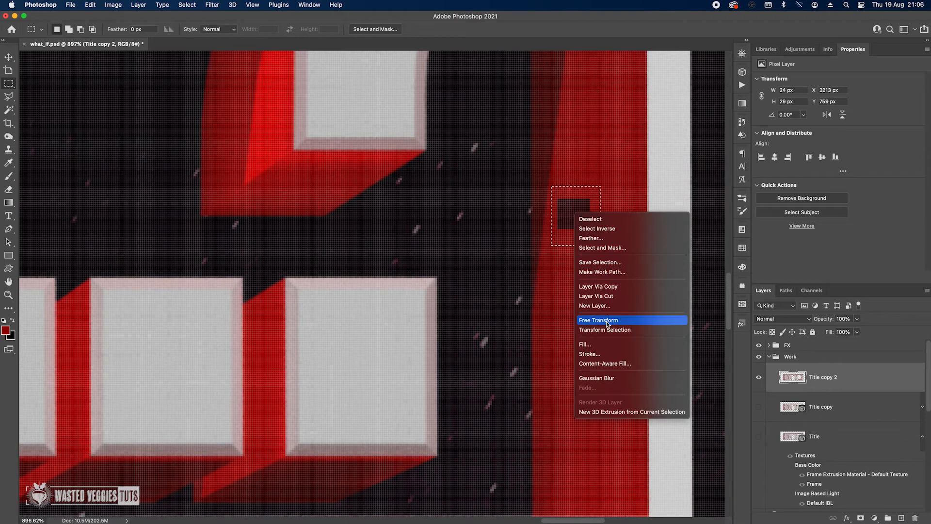
pyautogui.click(600, 344)
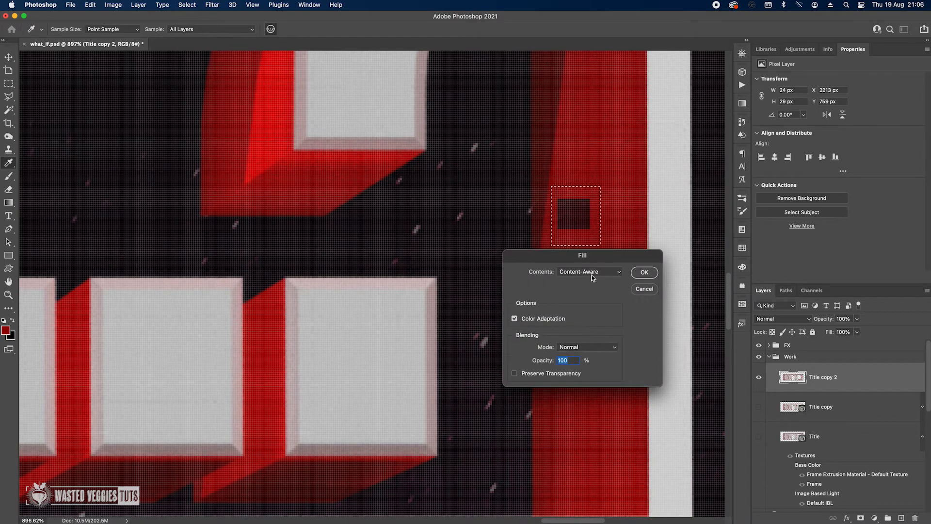
pyautogui.click(646, 271)
# Select the stray square on the W's lower right leg and remove it with a Content-Aware fill
pyautogui.scroll(-5, 647, 270)
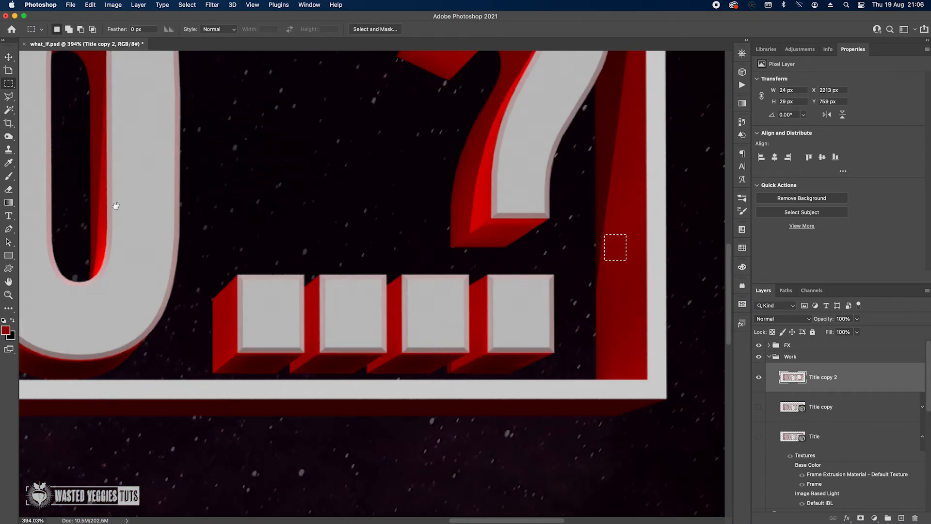
pyautogui.scroll(3, 575, 258)
pyautogui.scroll(2, 485, 255)
pyautogui.moveTo(485, 255); pyautogui.dragTo(594, 239)
pyautogui.moveTo(330, 260); pyautogui.dragTo(362, 287)
pyautogui.rightClick(353, 274)
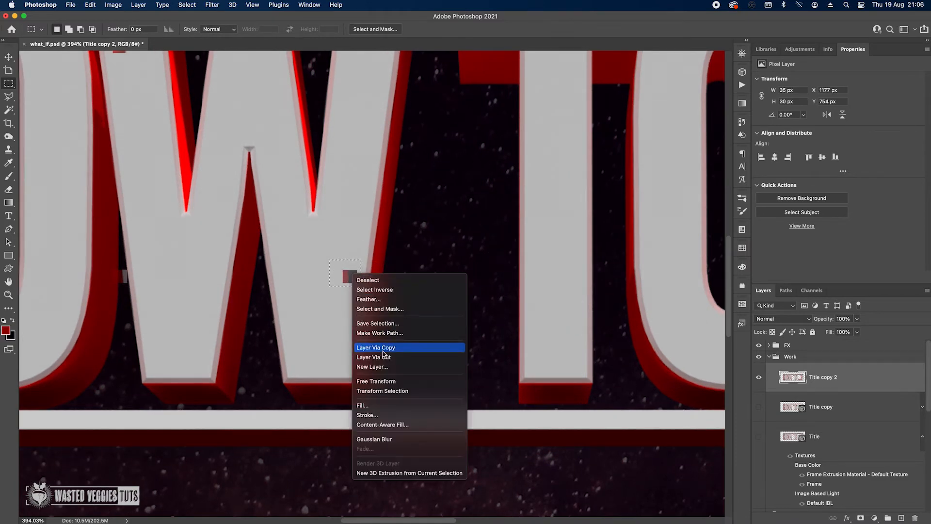
pyautogui.click(378, 406)
pyautogui.press('Return')
# Select the red square on the W's upper left arm and remove it with a Content-Aware fill
pyautogui.scroll(-10, 374, 304)
pyautogui.hscroll(-8, 374, 304)
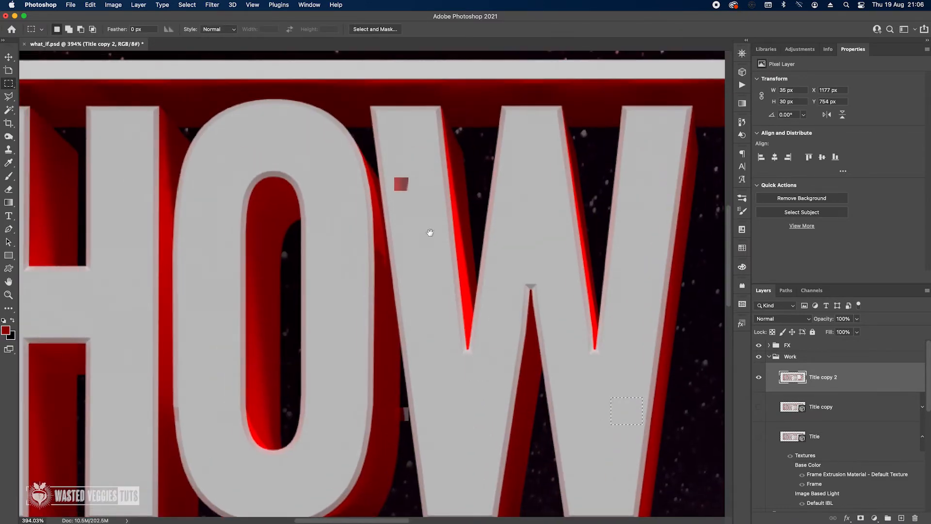
pyautogui.moveTo(388, 169); pyautogui.dragTo(421, 198)
pyautogui.rightClick(409, 181)
pyautogui.click(430, 324)
pyautogui.press('Return')
# Remove the dark square on the frame's left inner side beside the lower part of the H with a Content-Aware fill
pyautogui.hscroll(-6, 458, 302)
pyautogui.scroll(-2, 457, 302)
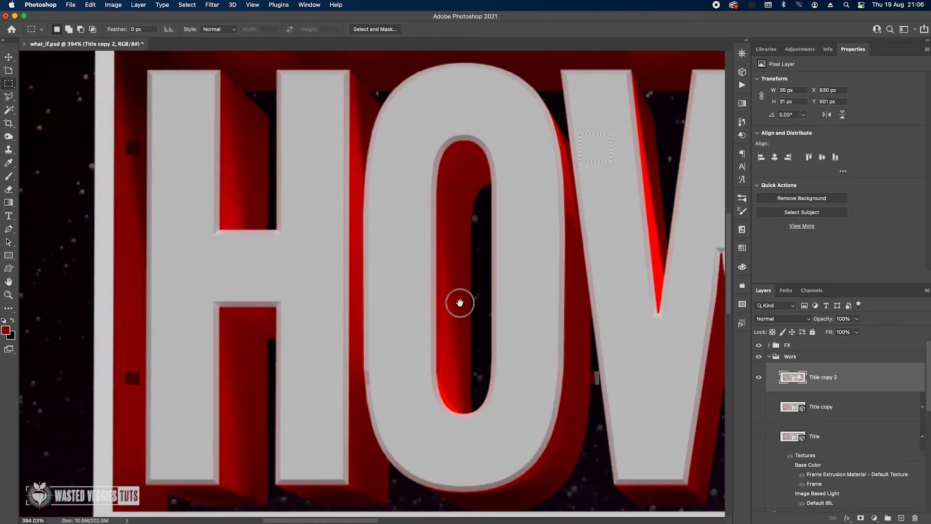
pyautogui.moveTo(136, 360); pyautogui.dragTo(150, 385)
pyautogui.rightClick(151, 374)
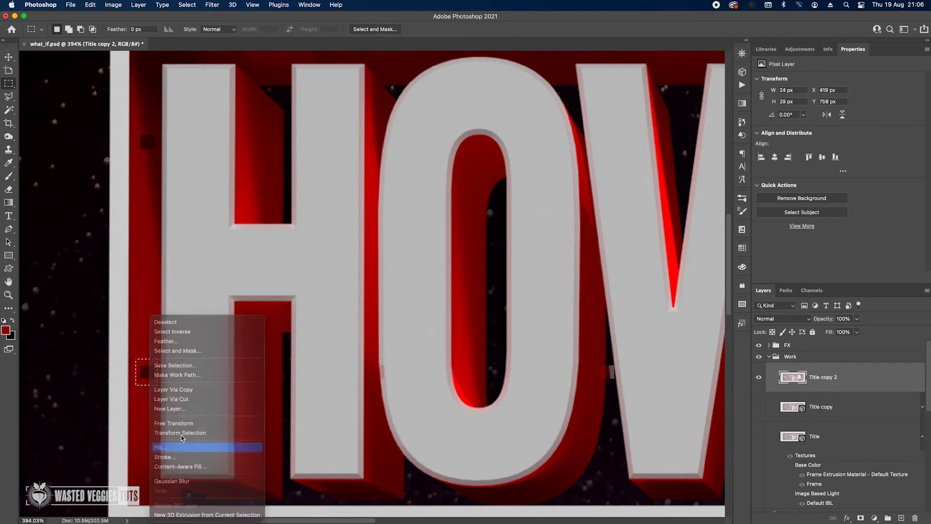
pyautogui.click(160, 447)
pyautogui.press('Return')
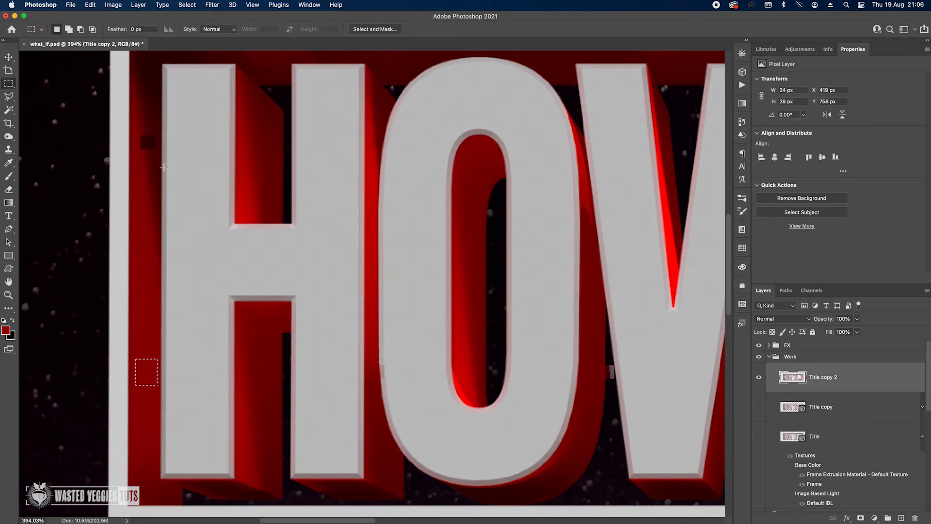
# Remove the dark square beside the upper part of the H with a Content-Aware fill and clear the selection
pyautogui.press('super+d')
pyautogui.moveTo(137, 130); pyautogui.dragTo(159, 155)
pyautogui.rightClick(148, 142)
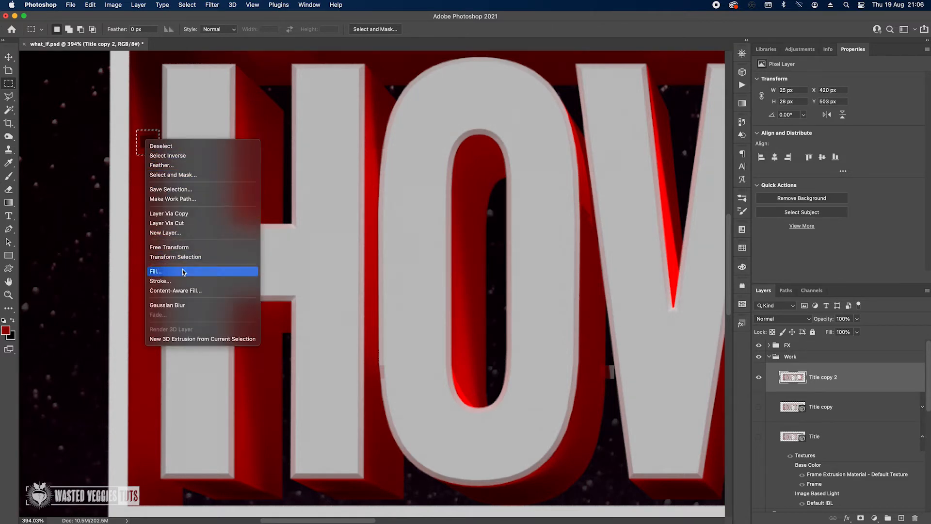
pyautogui.click(160, 271)
pyautogui.press('Return')
pyautogui.scroll(-5, 215, 248)
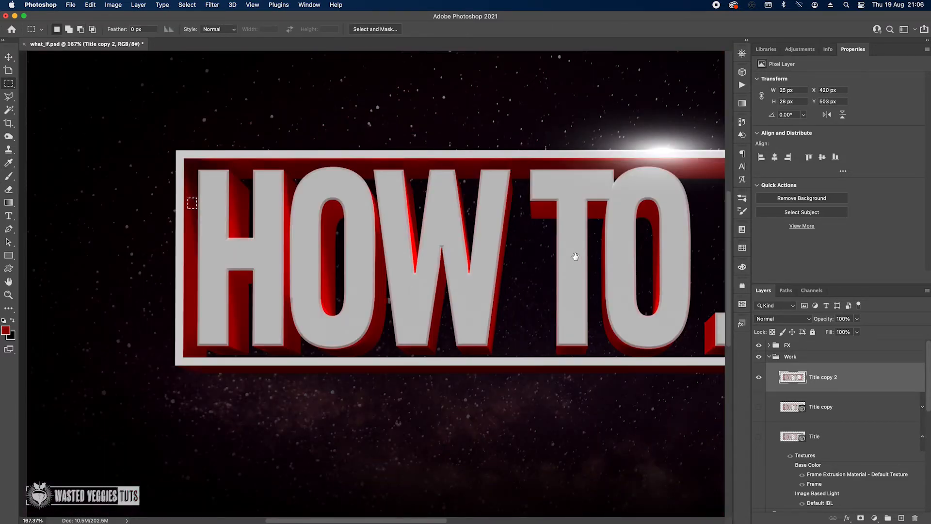
pyautogui.moveTo(564, 244); pyautogui.dragTo(371, 235)
pyautogui.moveTo(592, 246); pyautogui.dragTo(531, 233)
pyautogui.scroll(-2, 473, 288)
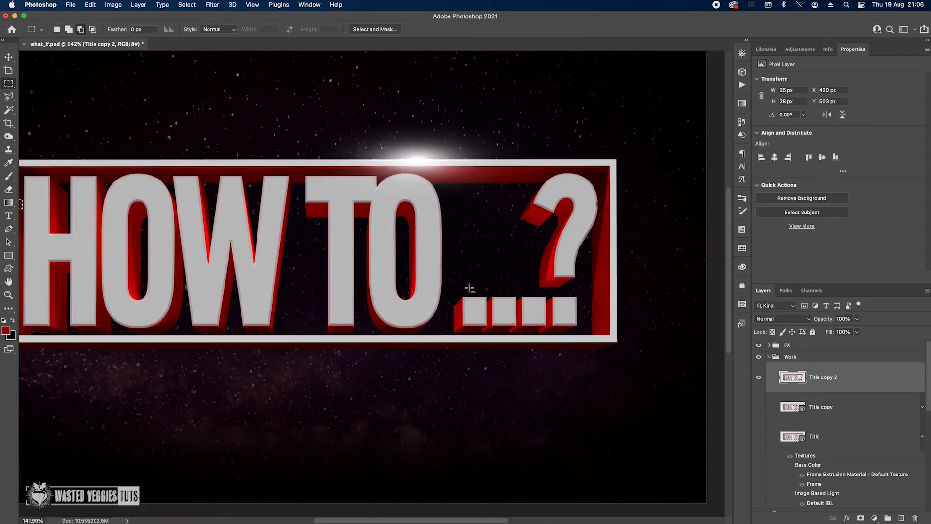
pyautogui.press('super+d')
pyautogui.moveTo(261, 325); pyautogui.dragTo(318, 294)
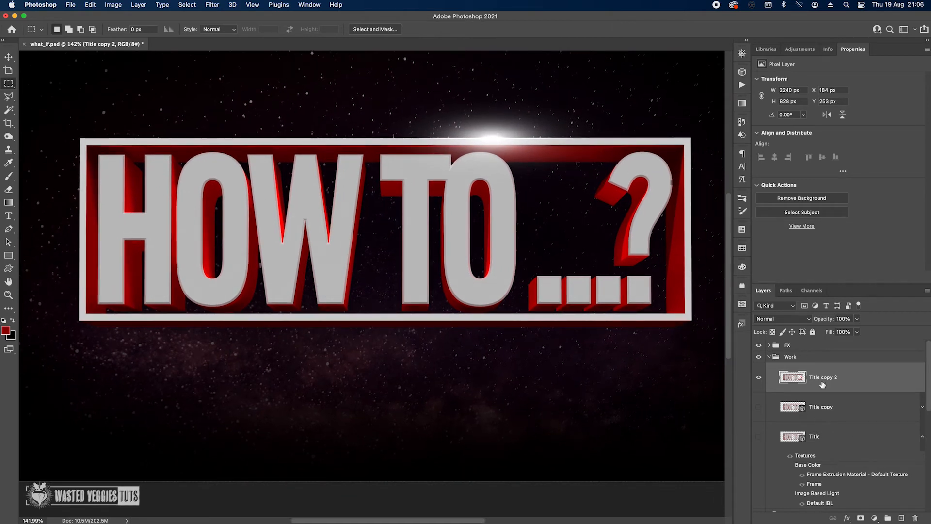
# Expand the FX group and show the WHAT IF...? reference image beneath the title
pyautogui.click(770, 345)
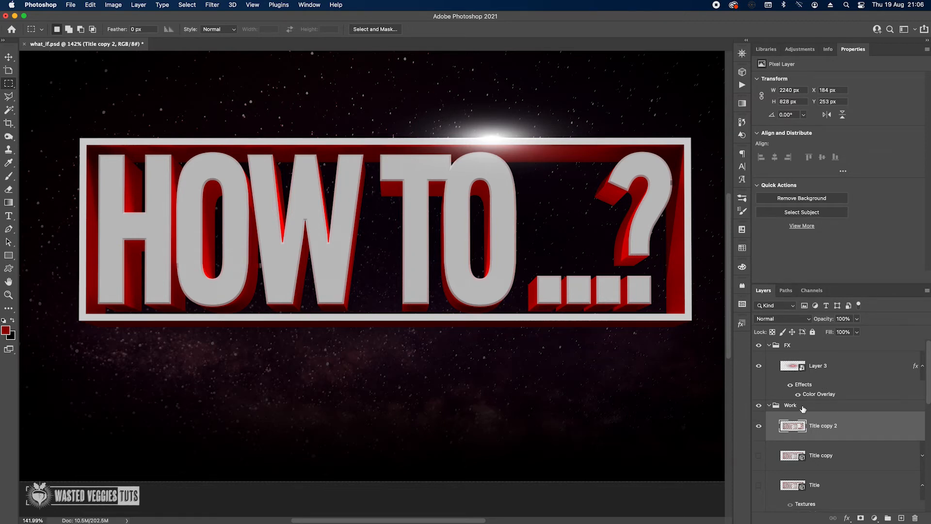
pyautogui.scroll(-5, 802, 407)
pyautogui.click(759, 456)
pyautogui.scroll(5, 812, 404)
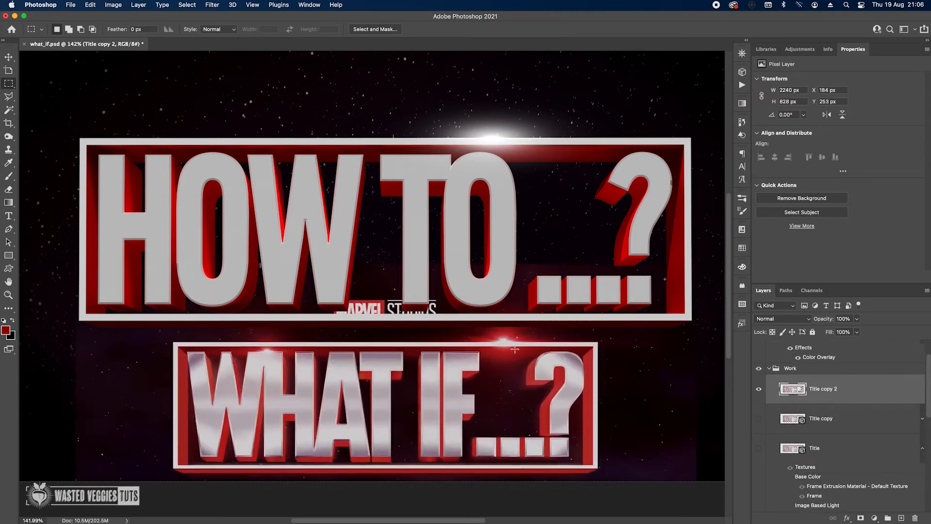
pyautogui.scroll(2, 805, 388)
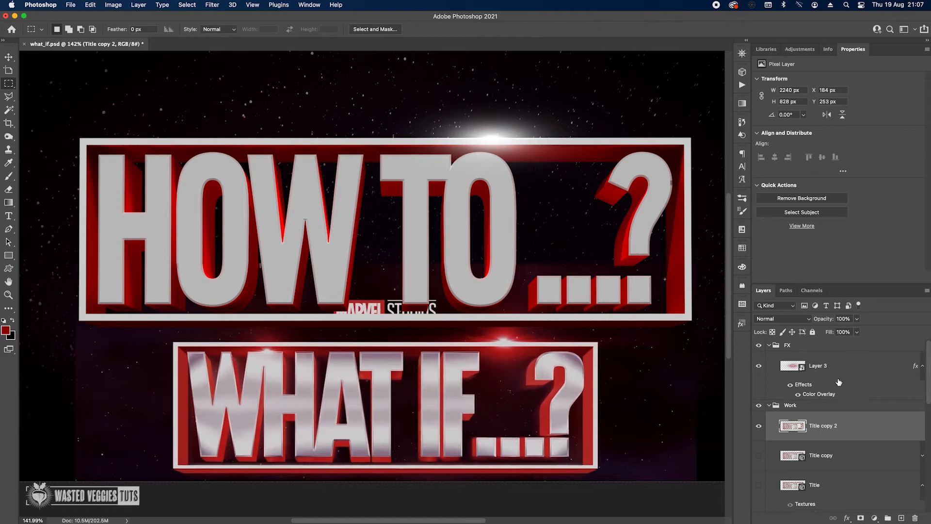
pyautogui.scroll(-1, 835, 395)
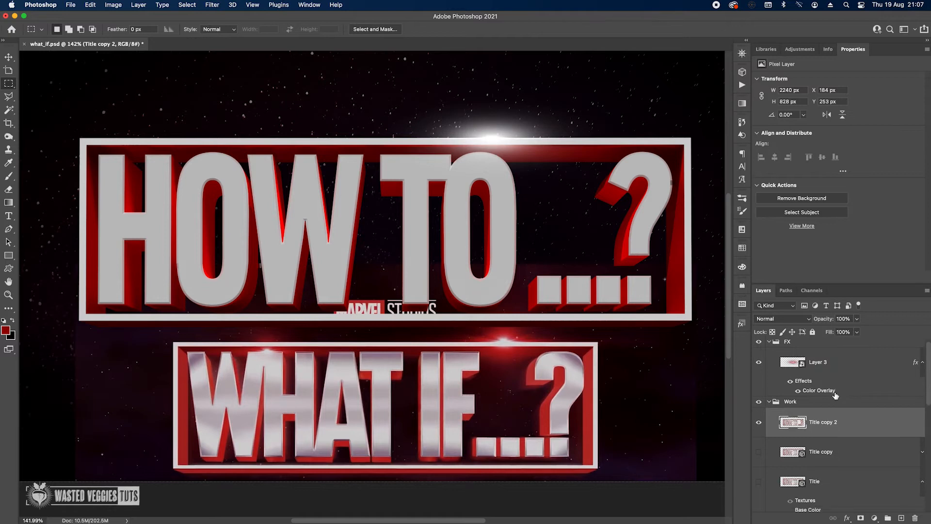
# Add a red Outer Glow to the Title copy 2 layer with Normal blending, 20% opacity, 32 px size and 58% range
pyautogui.click(853, 518)
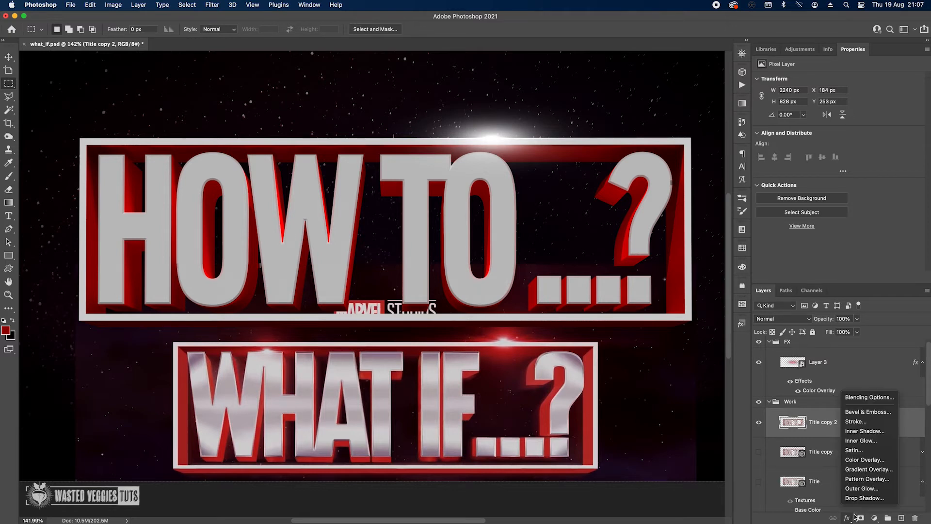
pyautogui.click(869, 488)
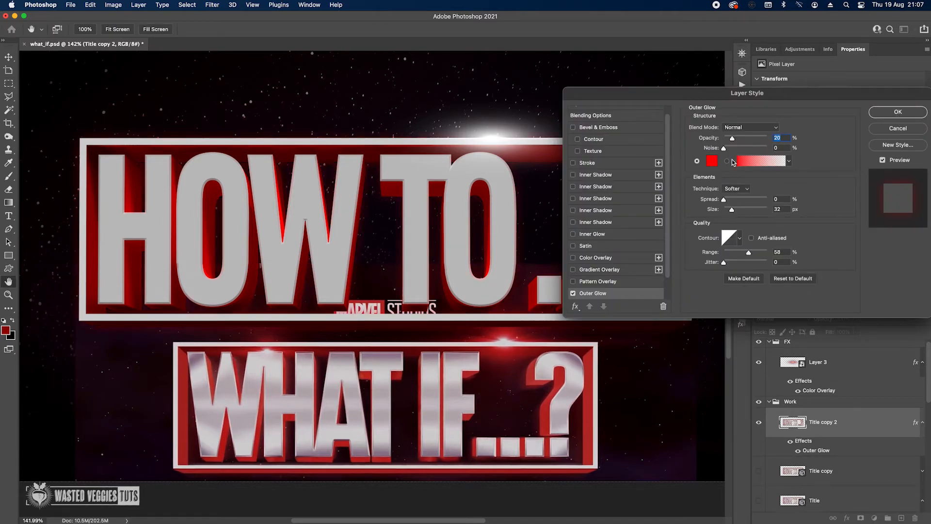
pyautogui.click(890, 115)
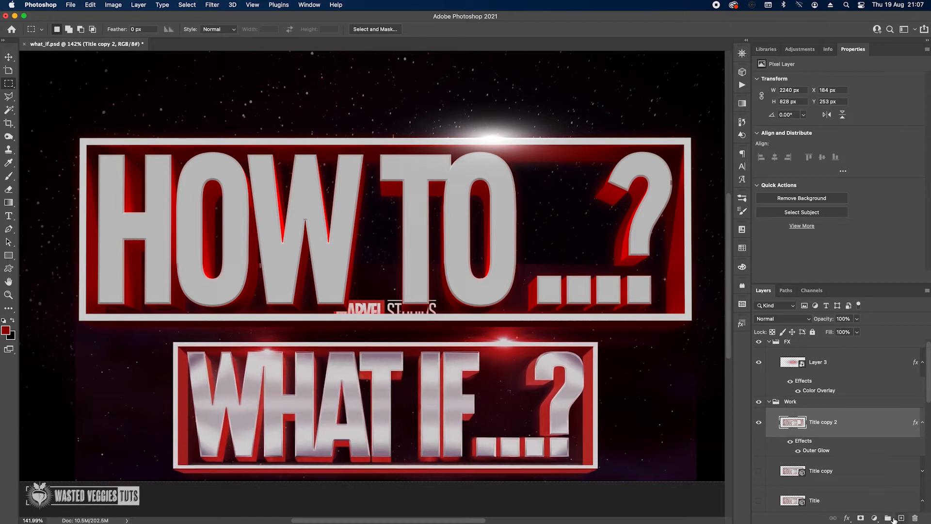
# Add an empty layer above the Title copy 2 layer and clip it to the title
pyautogui.click(876, 519)
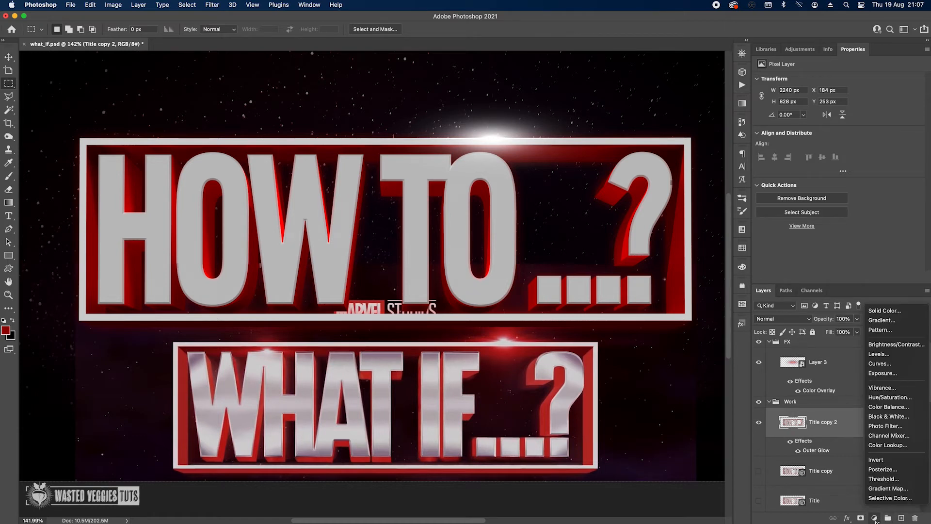
pyautogui.click(876, 519)
pyautogui.click(902, 518)
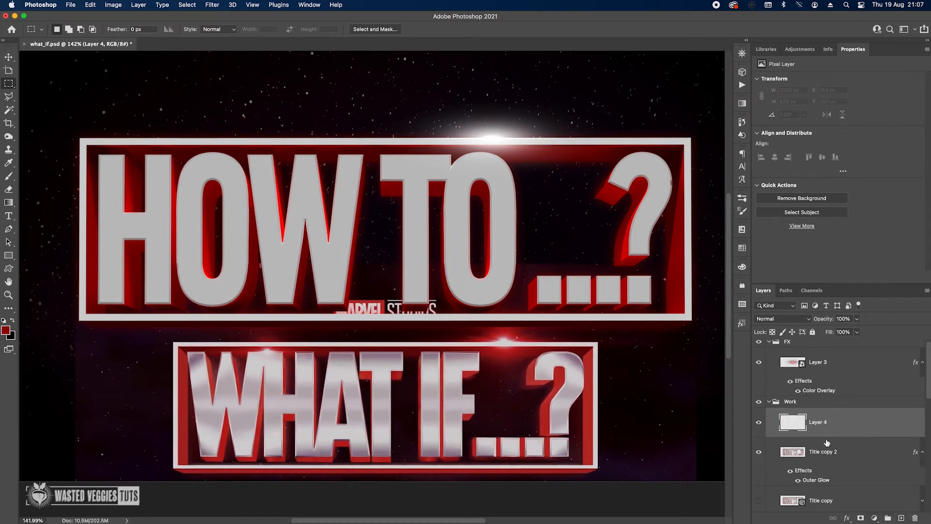
pyautogui.keyDown('alt'); pyautogui.click(800, 436); pyautogui.keyUp('alt')
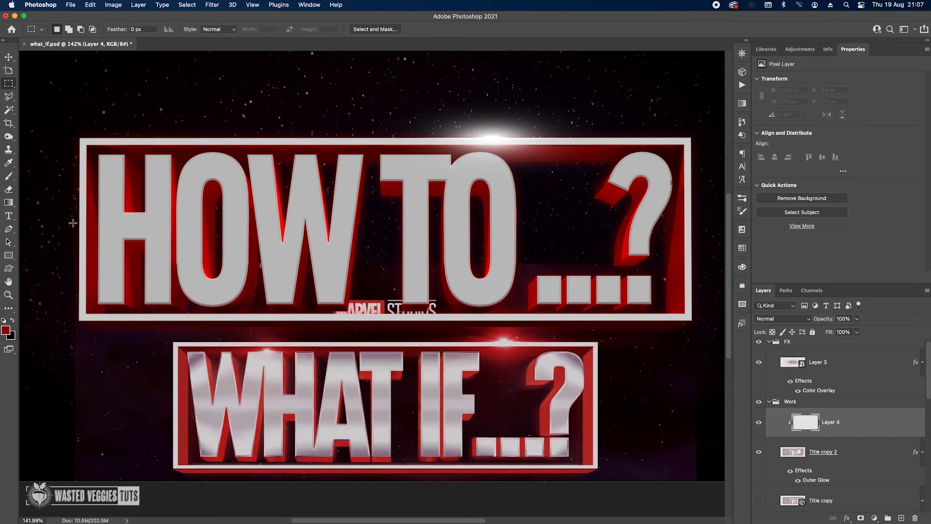
# Set up a soft round brush at 700 px and 100% opacity with dark red #910101 as the foreground colour
pyautogui.click(6, 330)
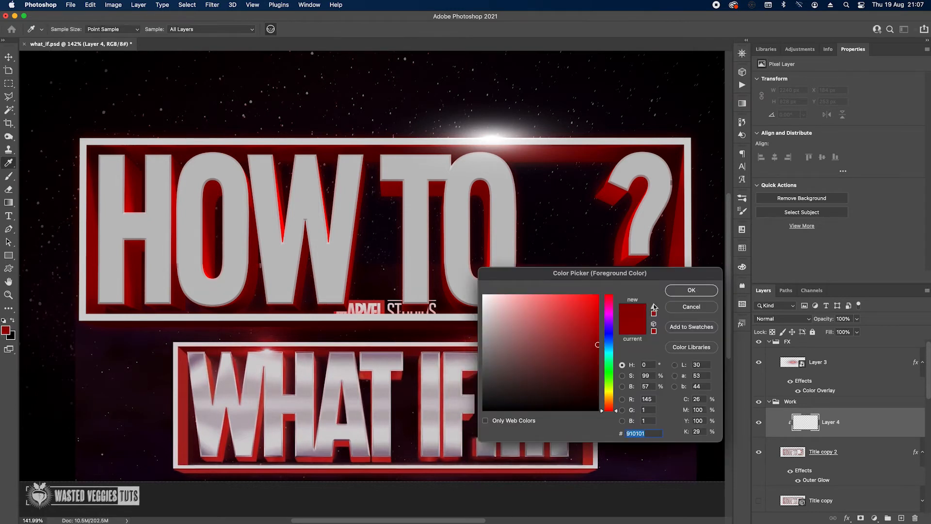
pyautogui.press('Return')
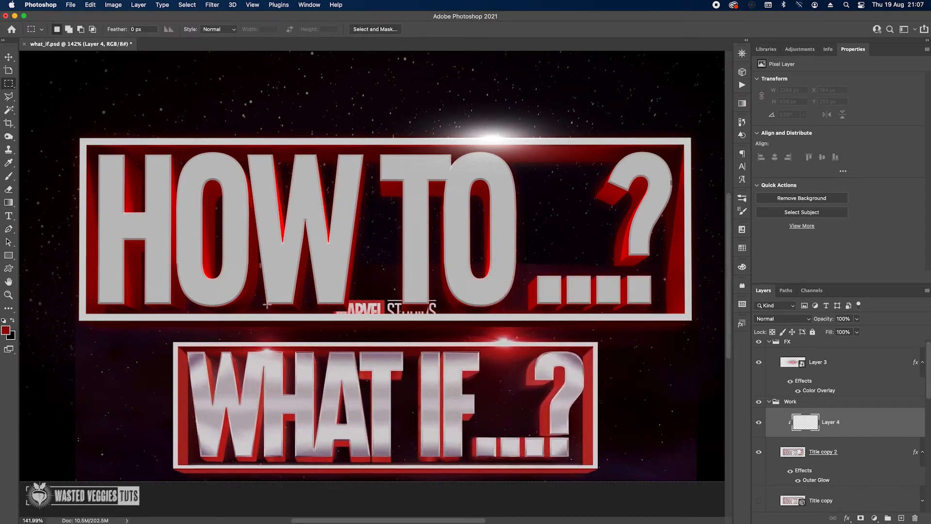
pyautogui.press('b')
pyautogui.scroll(-3, 350, 326)
pyautogui.rightClick(360, 324)
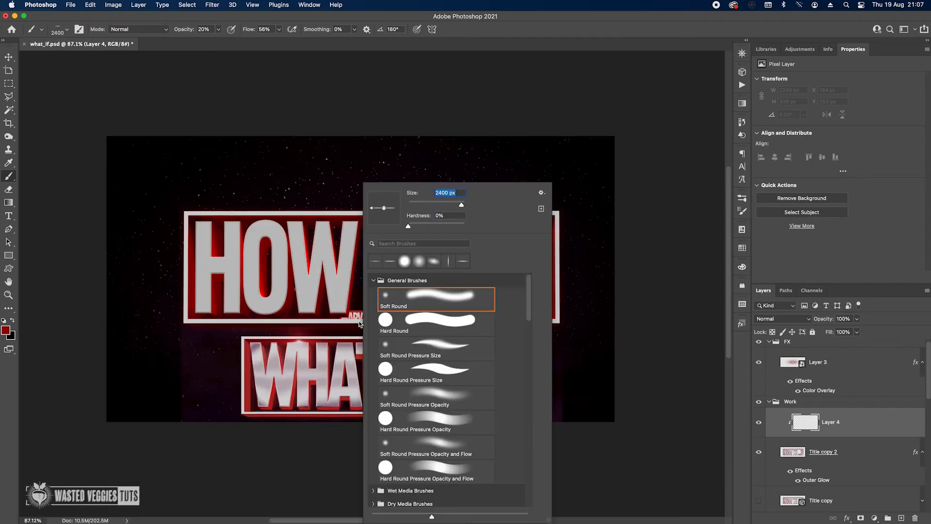
pyautogui.click(419, 262)
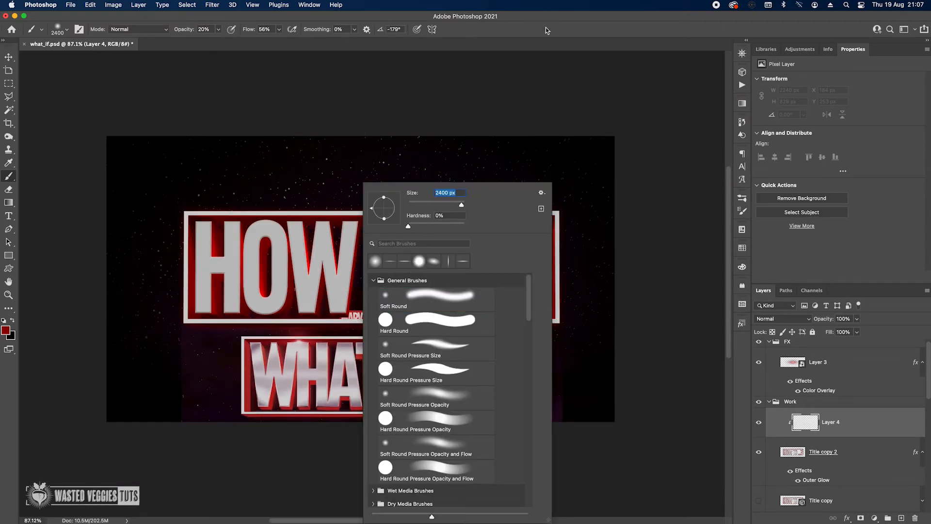
pyautogui.press('Return')
pyautogui.press('[')
pyautogui.press('[')
pyautogui.press('[')
pyautogui.press('[')
pyautogui.press('[')
pyautogui.press('[')
pyautogui.press('[')
pyautogui.press('[')
pyautogui.press('[')
pyautogui.press('[')
pyautogui.press('[')
pyautogui.press('[')
pyautogui.press('[')
pyautogui.press('[')
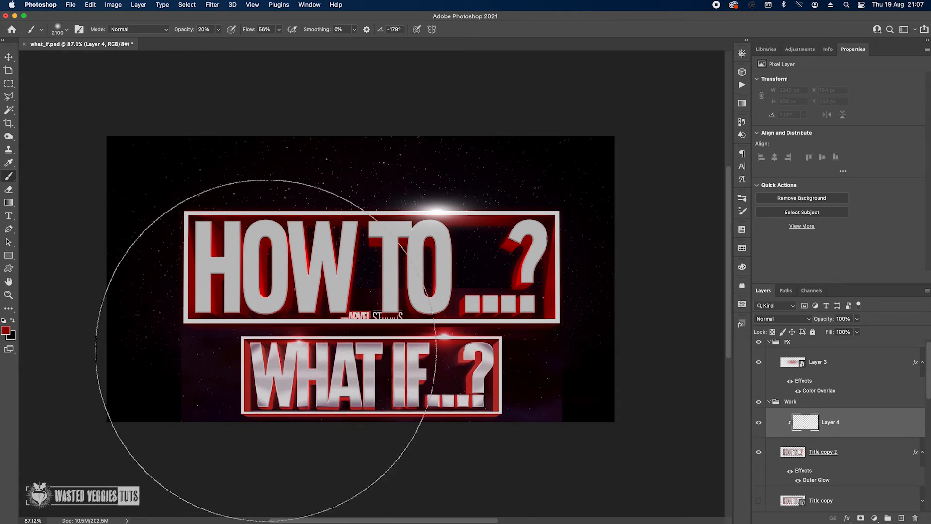
pyautogui.press('[')
pyautogui.press('[')
pyautogui.press('[')
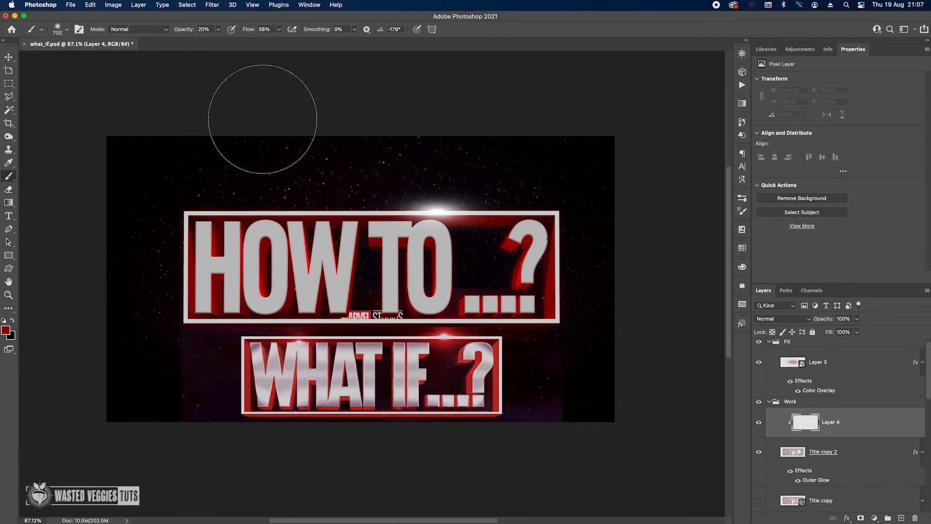
pyautogui.moveTo(218, 30)
pyautogui.mouseDown()
pyautogui.moveTo(235, 42)
pyautogui.moveTo(496, 28)
pyautogui.mouseUp()
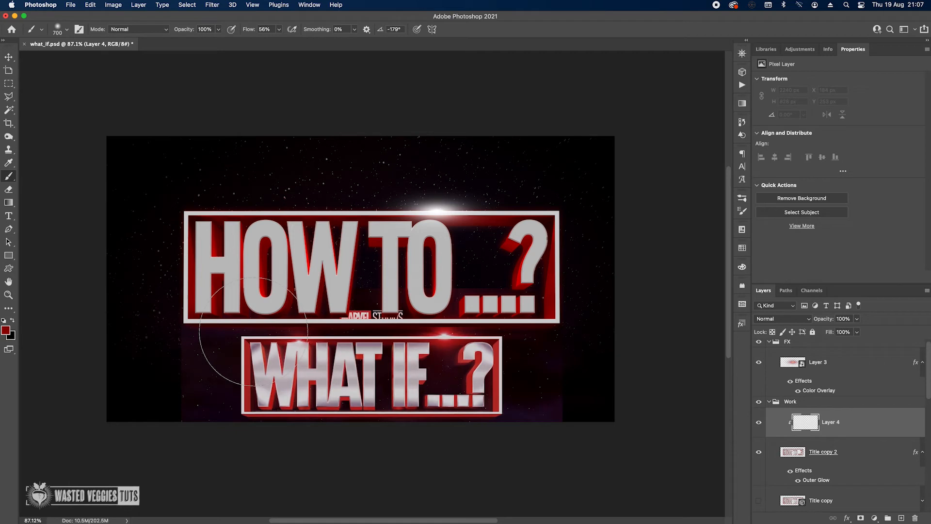
# Brush a soft dark red tint along the title's lower edge on Layer 4, and leave no area selected
pyautogui.moveTo(399, 362)
pyautogui.mouseDown()
pyautogui.moveTo(510, 374)
pyautogui.moveTo(458, 385)
pyautogui.mouseUp()
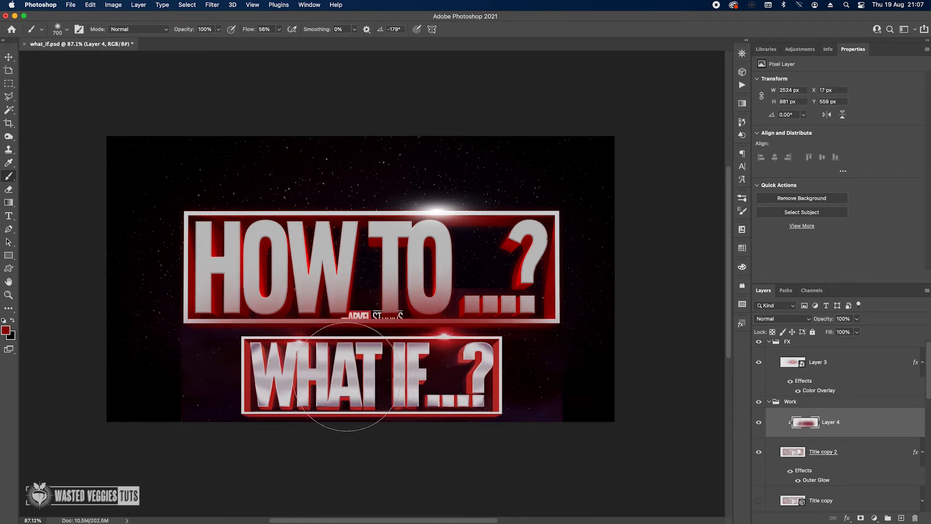
pyautogui.click(9, 83)
pyautogui.moveTo(167, 192); pyautogui.dragTo(592, 323)
pyautogui.press('super+d')
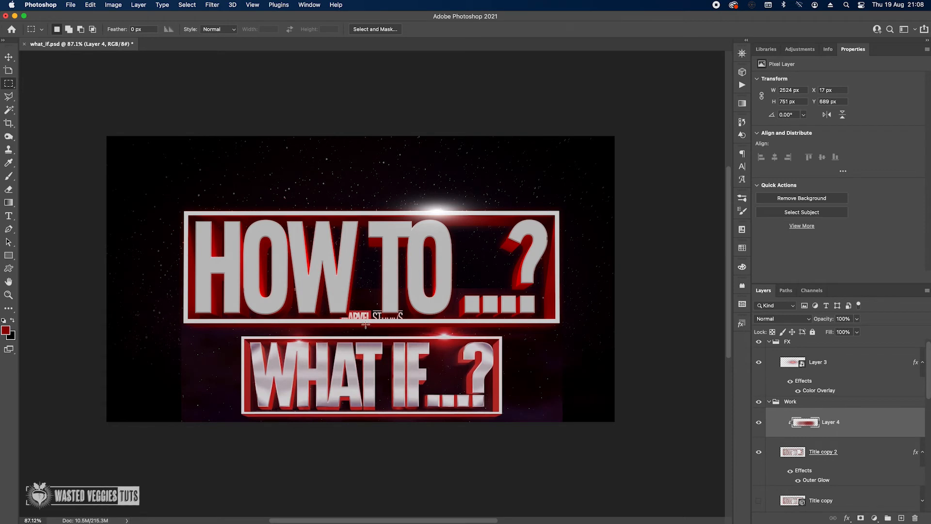
# Add another clipped layer directly above the Title copy 2 layer, beneath the red tint layer
pyautogui.scroll(2, 370, 327)
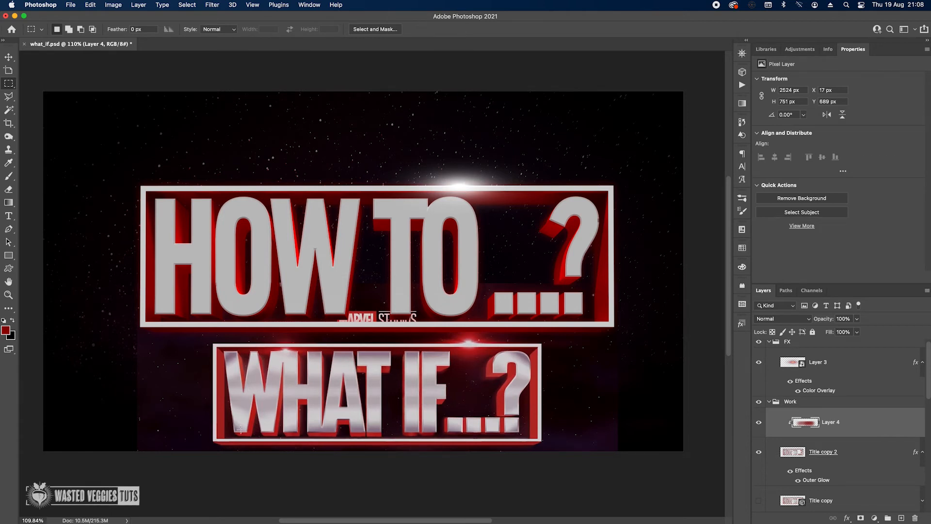
pyautogui.scroll(1, 411, 312)
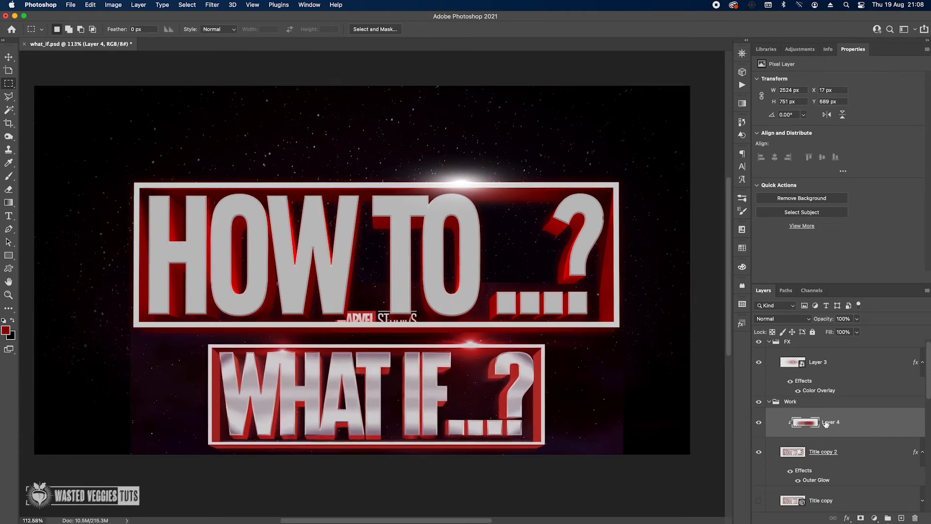
pyautogui.click(829, 452)
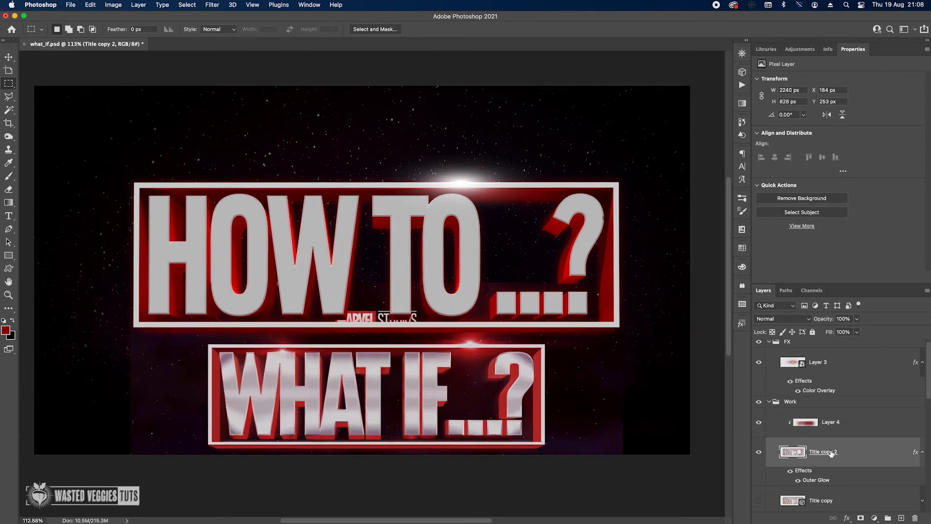
pyautogui.click(901, 518)
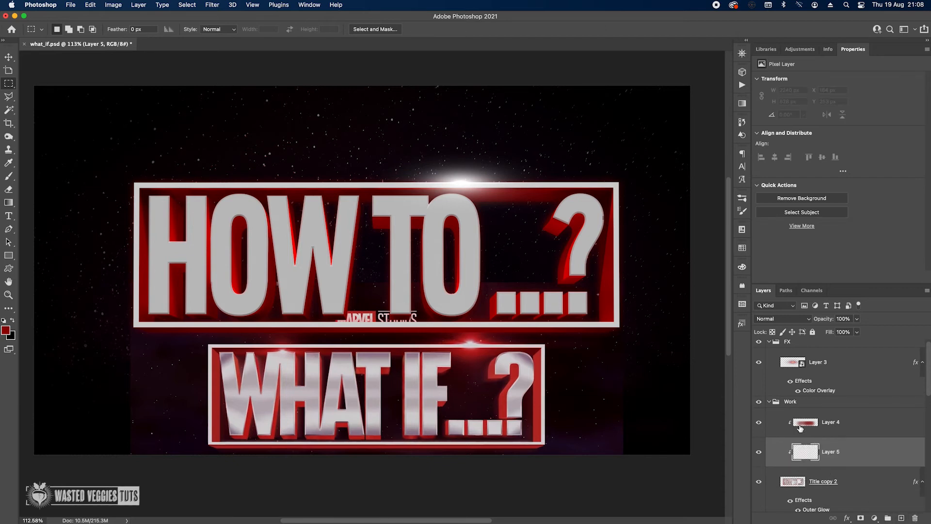
# Select the front faces of all HOW TO letters, the four square dots and the question mark on Title copy 2 with the Magic Wand
pyautogui.click(9, 110)
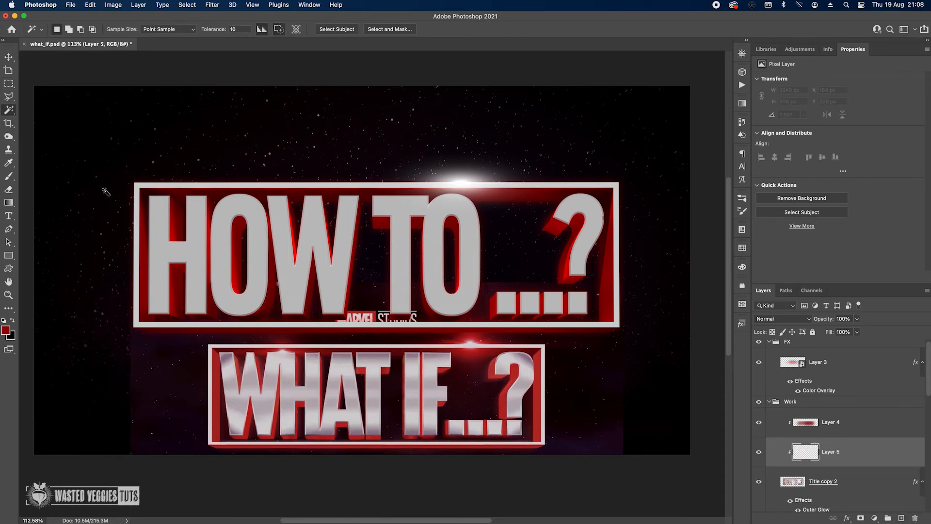
pyautogui.click(159, 217)
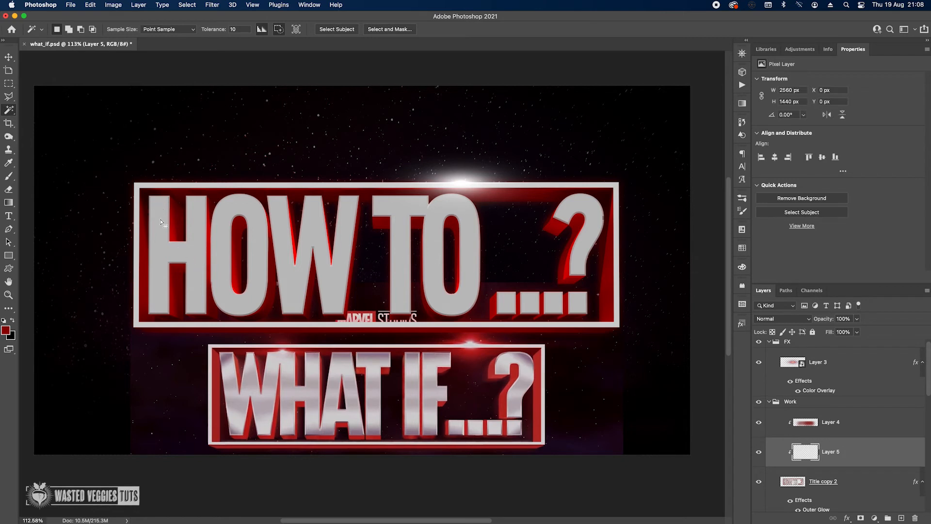
pyautogui.click(846, 480)
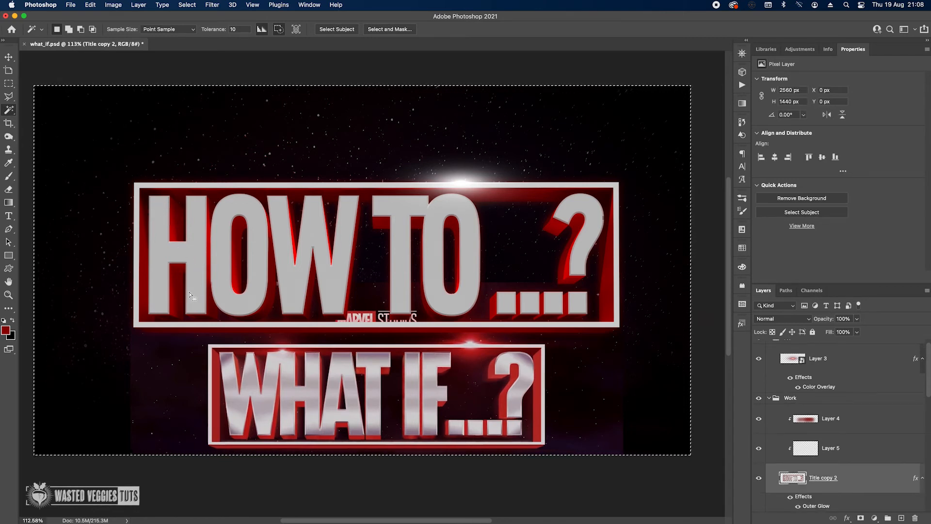
pyautogui.click(164, 253)
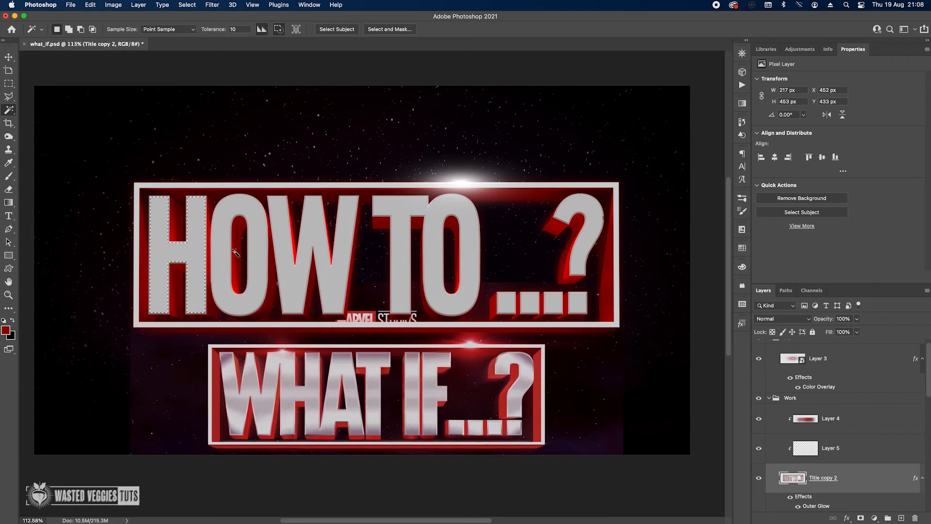
pyautogui.keyDown('shift'); pyautogui.click(223, 240); pyautogui.keyUp('shift')
pyautogui.keyDown('shift'); pyautogui.click(305, 249); pyautogui.keyUp('shift')
pyautogui.keyDown('shift'); pyautogui.click(387, 212); pyautogui.keyUp('shift')
pyautogui.keyDown('shift'); pyautogui.click(449, 215); pyautogui.keyUp('shift')
pyautogui.keyDown('shift'); pyautogui.click(511, 305); pyautogui.keyUp('shift')
pyautogui.keyDown('shift'); pyautogui.click(534, 305); pyautogui.keyUp('shift')
pyautogui.keyDown('shift'); pyautogui.click(556, 306); pyautogui.keyUp('shift')
pyautogui.keyDown('shift'); pyautogui.click(579, 306); pyautogui.keyUp('shift')
pyautogui.keyDown('shift'); pyautogui.click(587, 257); pyautogui.keyUp('shift')
pyautogui.scroll(2, 255, 235)
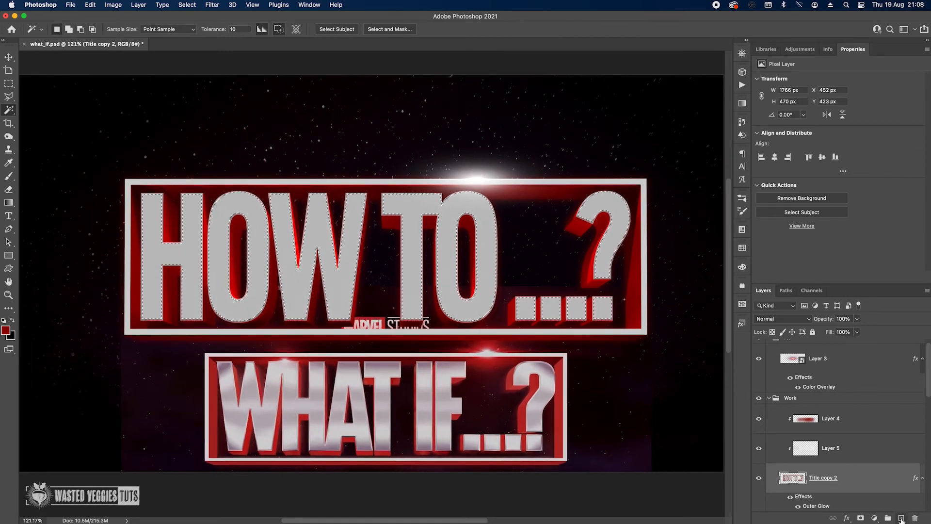
# Target Layer 5 for painting, sample the mauve from the reference's W, and flatten the round brush tip into an ellipse
pyautogui.click(778, 439)
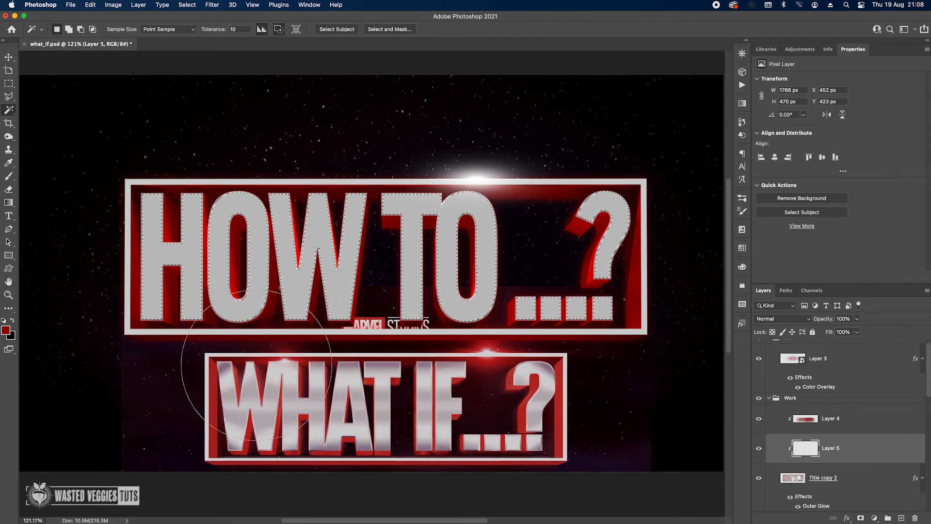
pyautogui.press('b')
pyautogui.keyDown('alt'); pyautogui.click(229, 365); pyautogui.keyUp('alt')
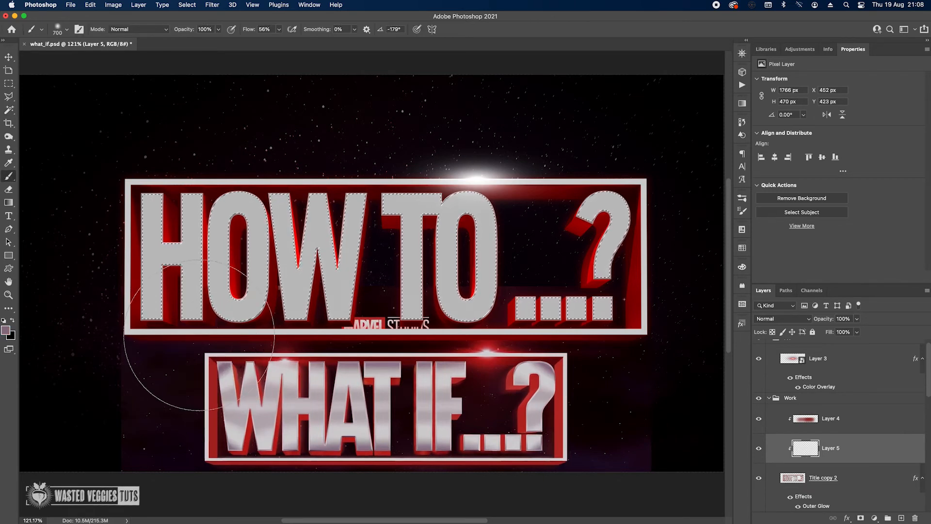
pyautogui.rightClick(347, 210)
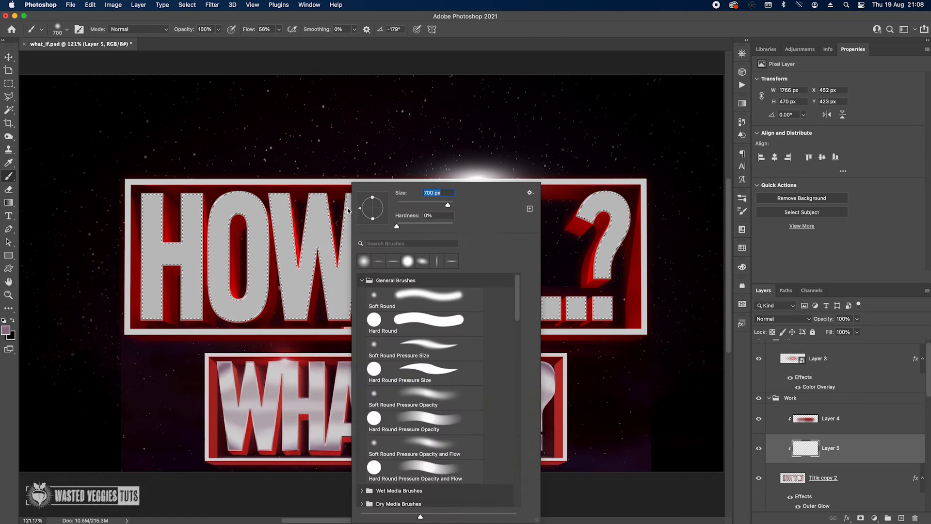
pyautogui.click(482, 28)
# Set the brush hardness to 50% and paint mauve shading across the tops of the selected letters
pyautogui.moveTo(129, 176)
pyautogui.mouseDown()
pyautogui.moveTo(80, 188)
pyautogui.moveTo(177, 132)
pyautogui.moveTo(128, 160)
pyautogui.moveTo(277, 131)
pyautogui.moveTo(89, 182)
pyautogui.moveTo(139, 161)
pyautogui.mouseUp()
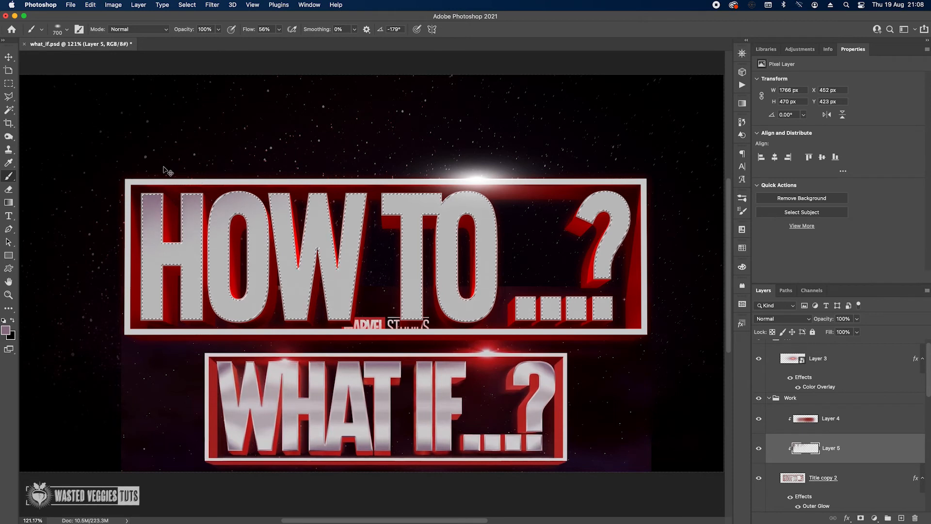
pyautogui.rightClick(324, 244)
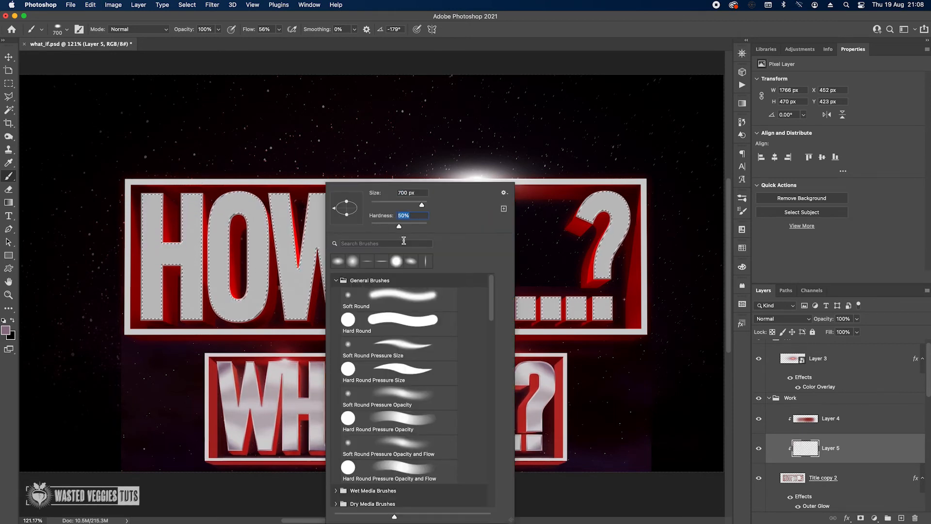
pyautogui.click(484, 34)
pyautogui.moveTo(85, 167)
pyautogui.mouseDown()
pyautogui.moveTo(162, 123)
pyautogui.moveTo(97, 171)
pyautogui.moveTo(327, 122)
pyautogui.moveTo(350, 137)
pyautogui.moveTo(281, 143)
pyautogui.moveTo(503, 146)
pyautogui.moveTo(629, 161)
pyautogui.mouseUp()
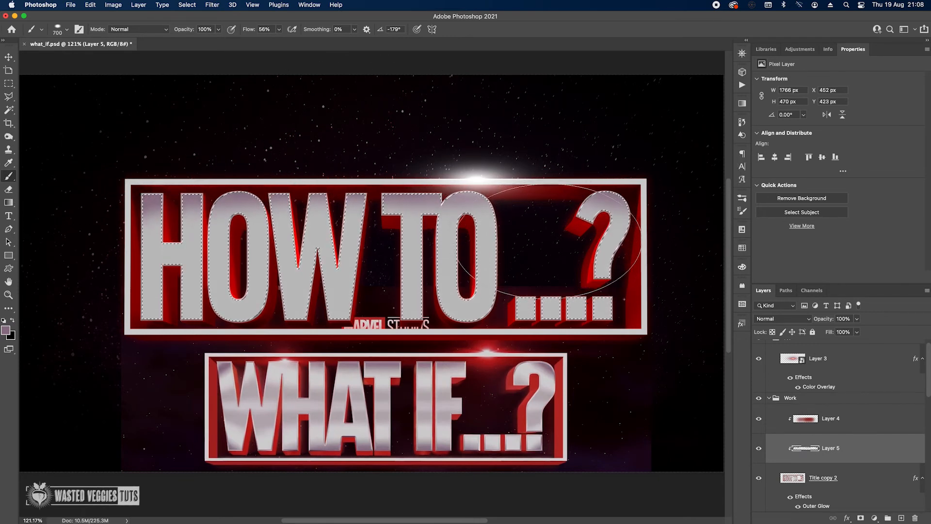
# Shade the lower corner of the last square dot in mauve with a 200 px brush, and enlarge the brush to 400 px
pyautogui.press('[')
pyautogui.press('[')
pyautogui.press('[')
pyautogui.press('[')
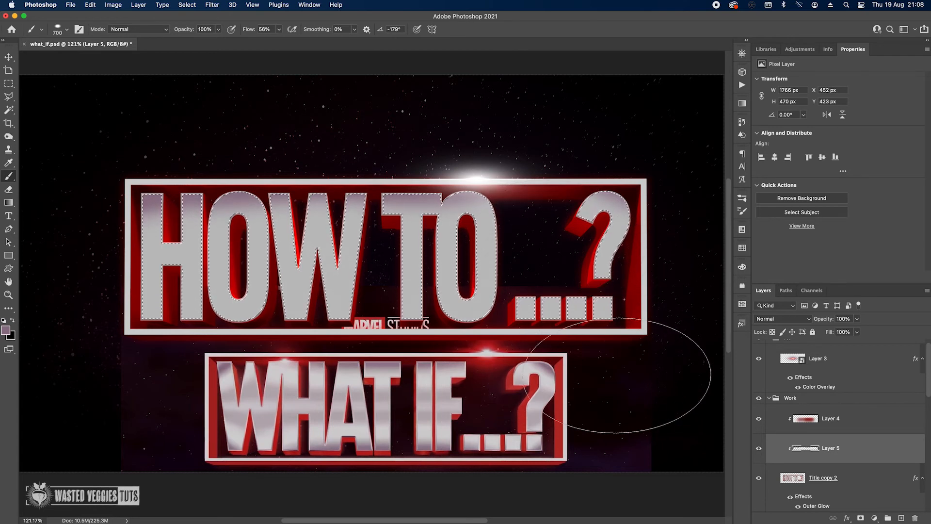
pyautogui.press('[')
pyautogui.press('[')
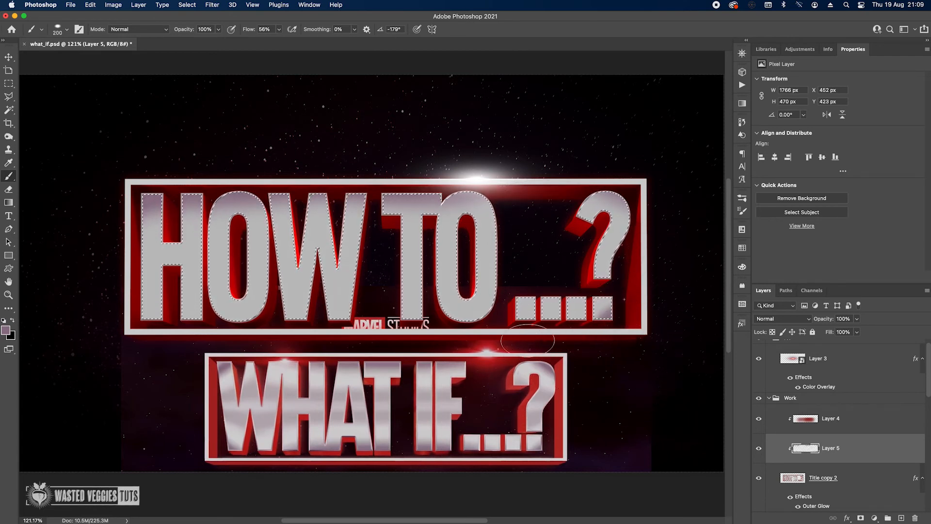
pyautogui.press(']')
pyautogui.press(']')
pyautogui.press(']')
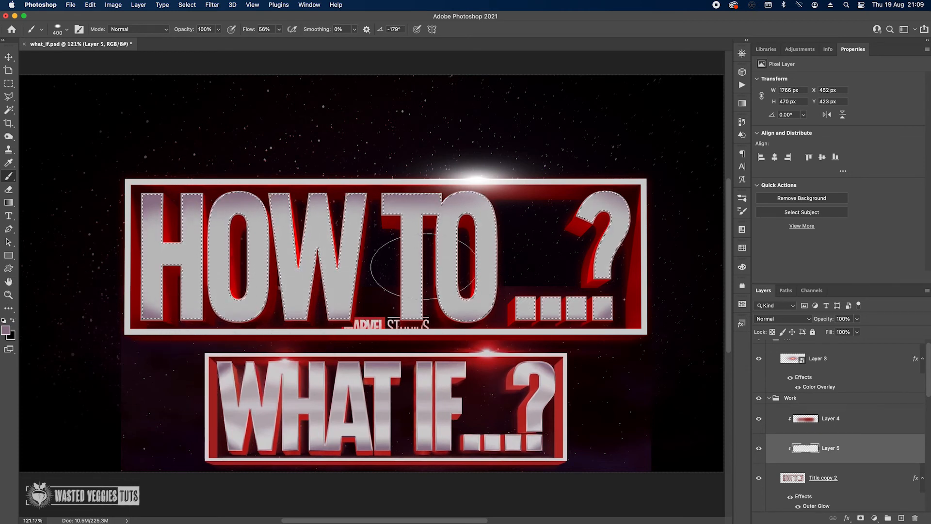
# Flatten the brush tip into a very thin, wide ellipse and enlarge it to 2100 px
pyautogui.rightClick(402, 247)
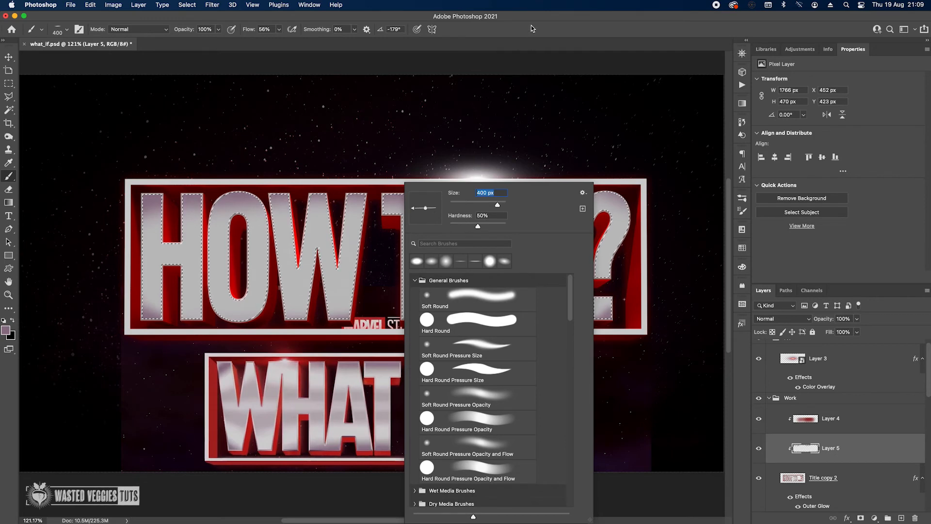
pyautogui.press('Escape')
pyautogui.scroll(-5, 378, 248)
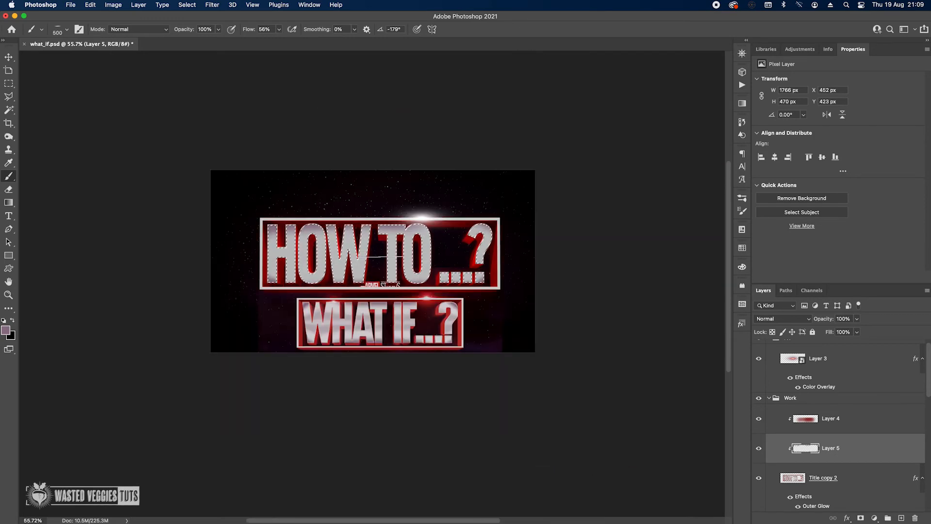
pyautogui.press(']')
pyautogui.press(']')
pyautogui.scroll(5, 374, 261)
pyautogui.rightClick(398, 263)
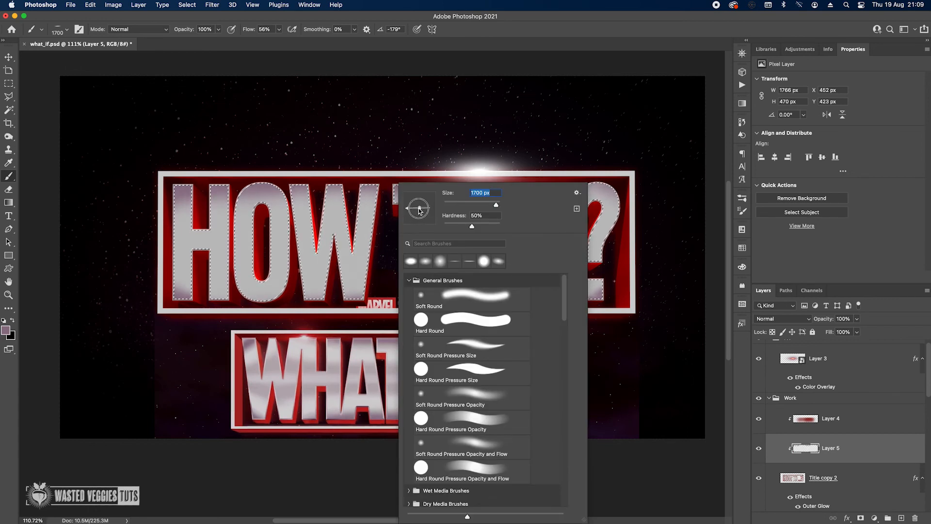
pyautogui.click(589, 23)
pyautogui.press(']')
pyautogui.press(']')
pyautogui.press(']')
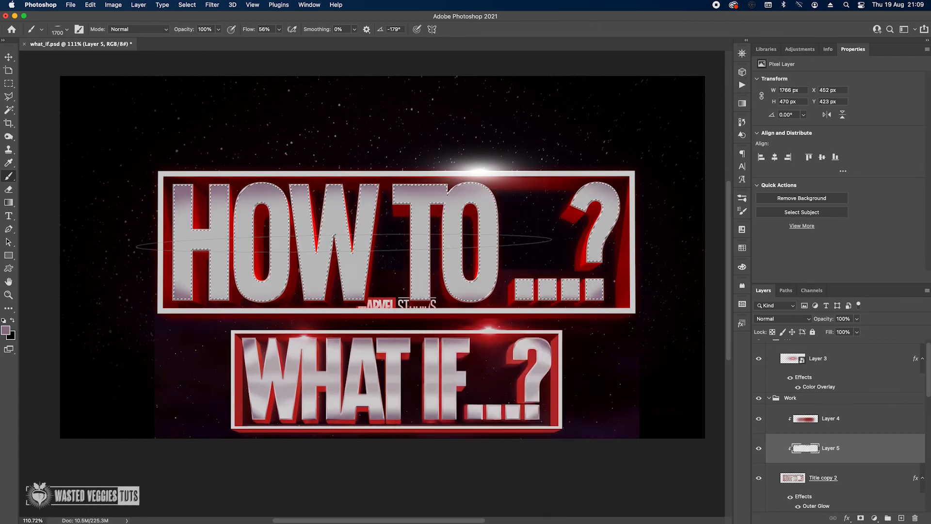
pyautogui.press(']')
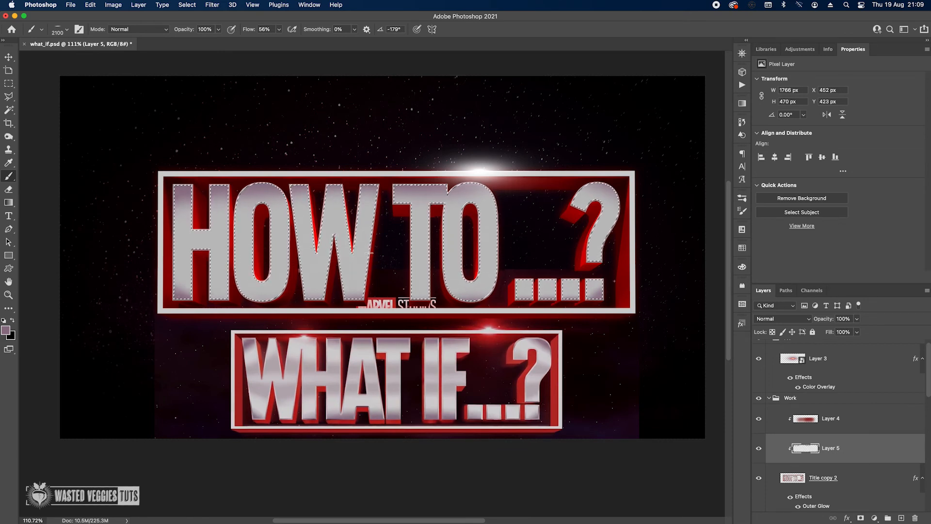
# Brush a faint mauve band across the middle of the letters at 30% opacity, 0% hardness and 2400 px, and clear the selection
pyautogui.scroll(-5, 369, 253)
pyautogui.moveTo(187, 31); pyautogui.dragTo(190, 33)
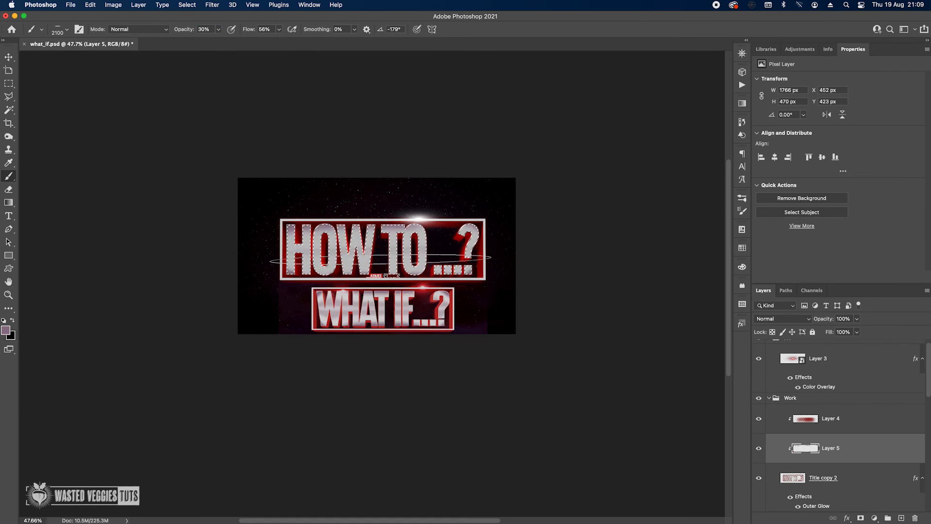
pyautogui.rightClick(393, 251)
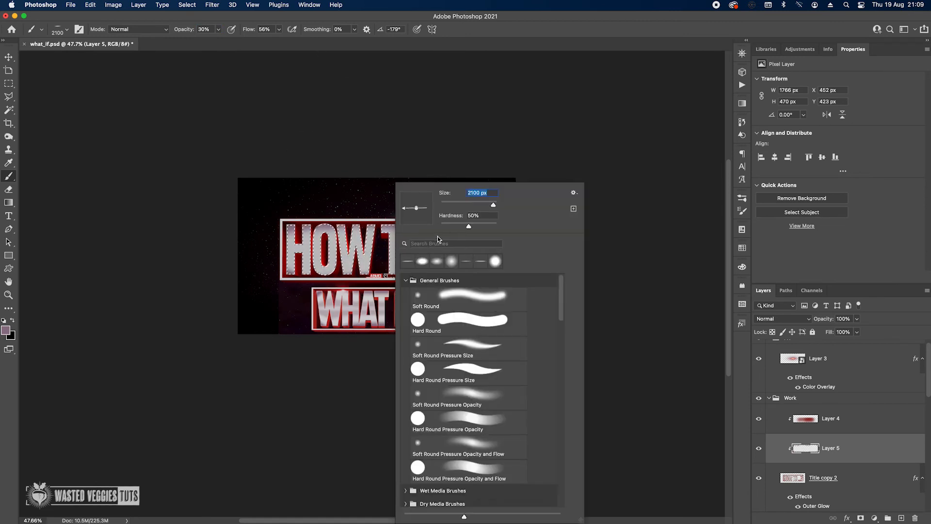
pyautogui.moveTo(467, 226); pyautogui.dragTo(439, 227)
pyautogui.click(544, 26)
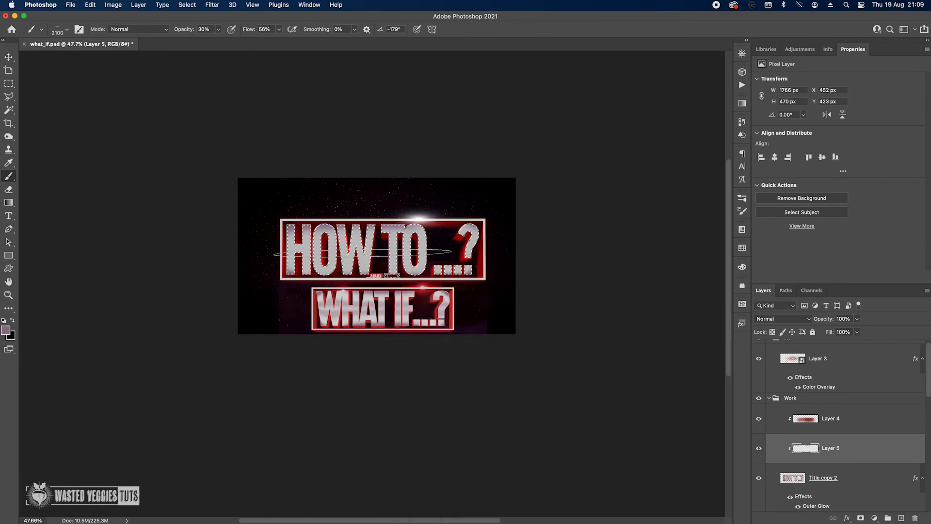
pyautogui.press(']')
pyautogui.press(']')
pyautogui.press(']')
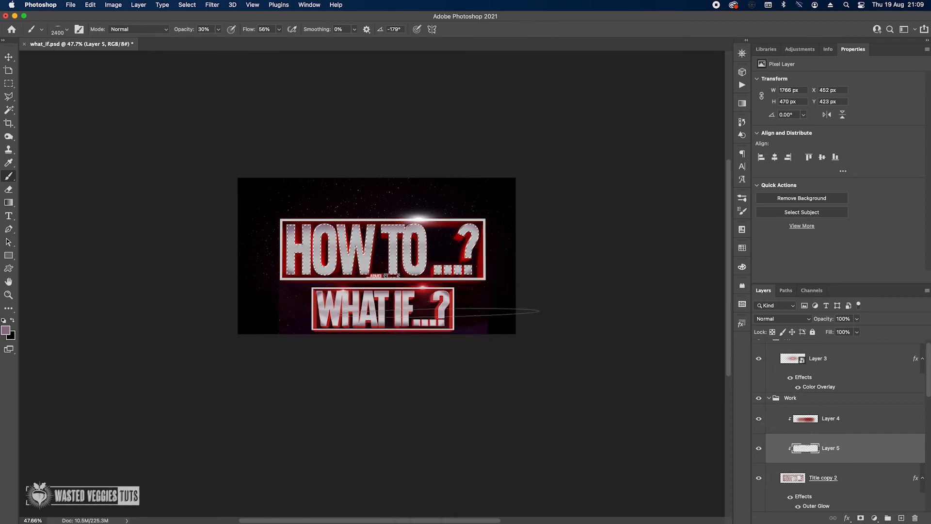
pyautogui.scroll(3, 378, 266)
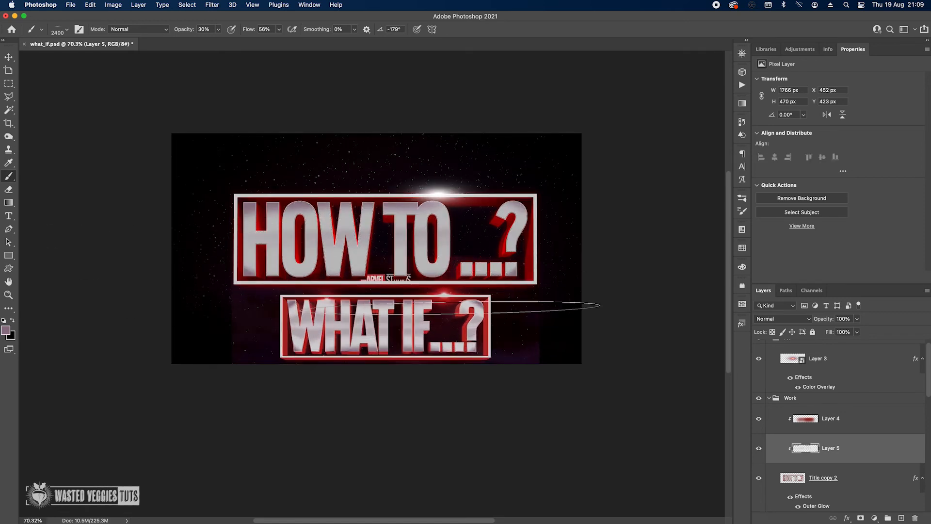
pyautogui.scroll(1, 450, 305)
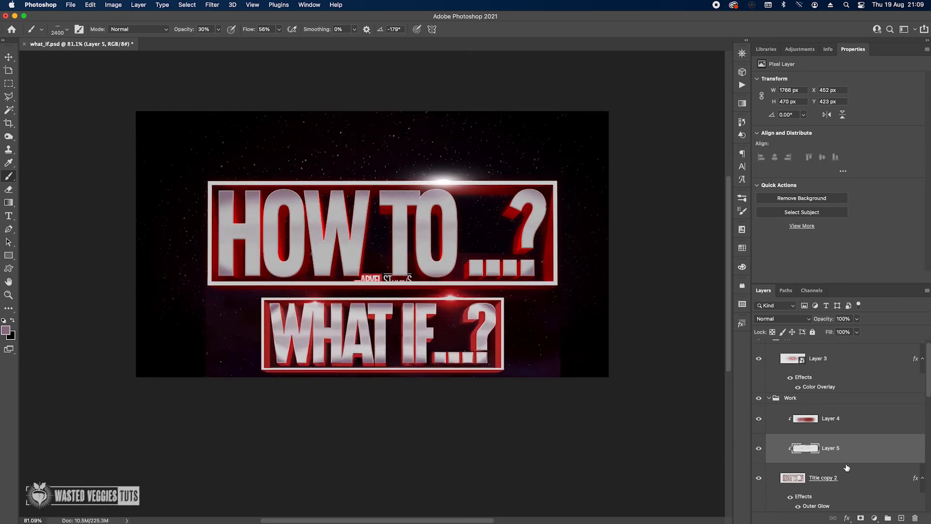
# Hide the Ref group inside Bg, keeping the background visible, and collapse the Bg group
pyautogui.scroll(-5, 847, 468)
pyautogui.scroll(-3, 847, 468)
pyautogui.scroll(1, 847, 468)
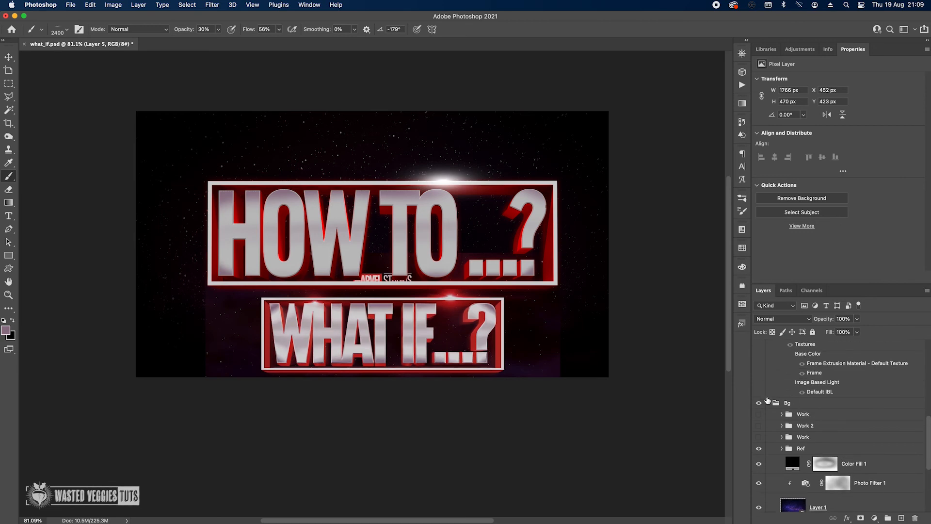
pyautogui.click(759, 403)
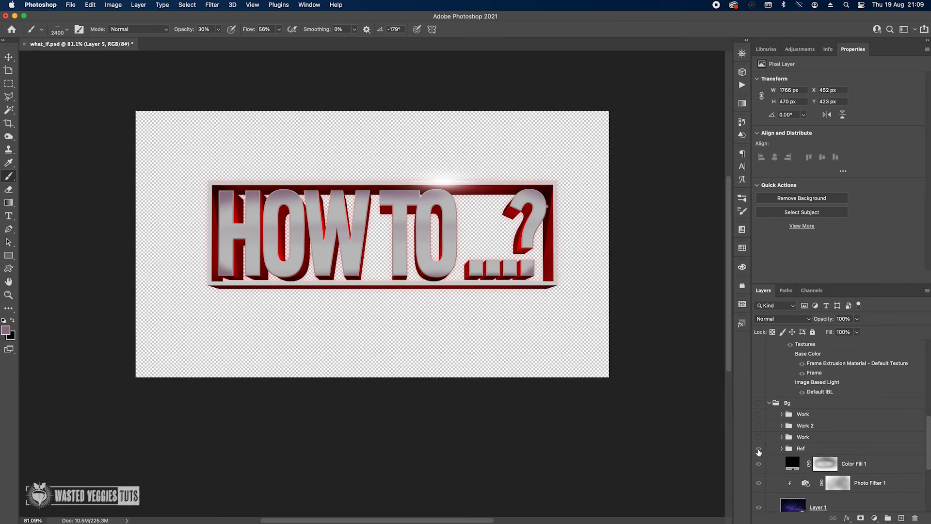
pyautogui.click(759, 402)
pyautogui.click(759, 448)
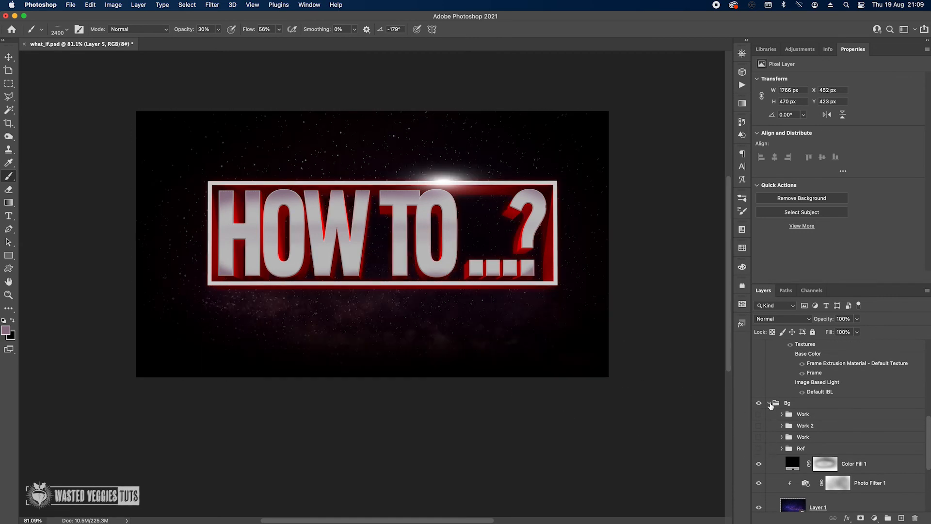
pyautogui.click(770, 403)
pyautogui.scroll(5, 407, 248)
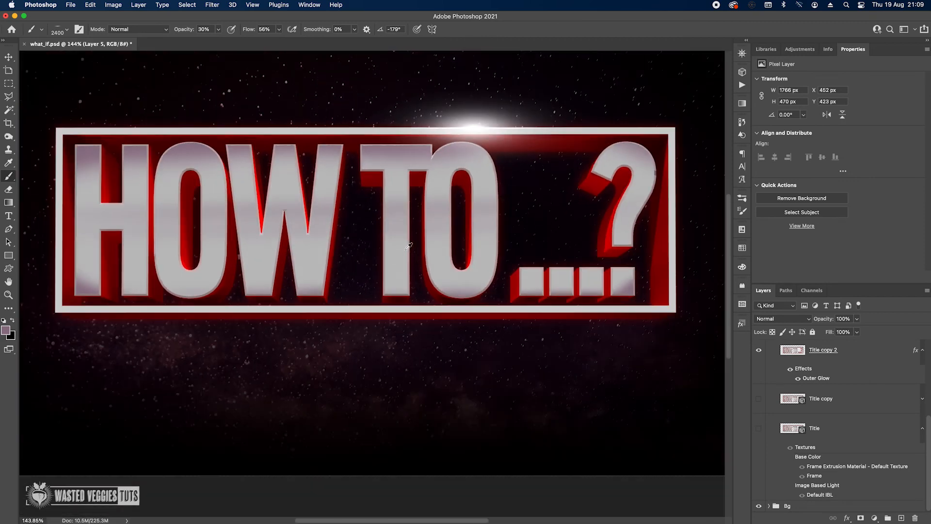
pyautogui.scroll(-1, 351, 200)
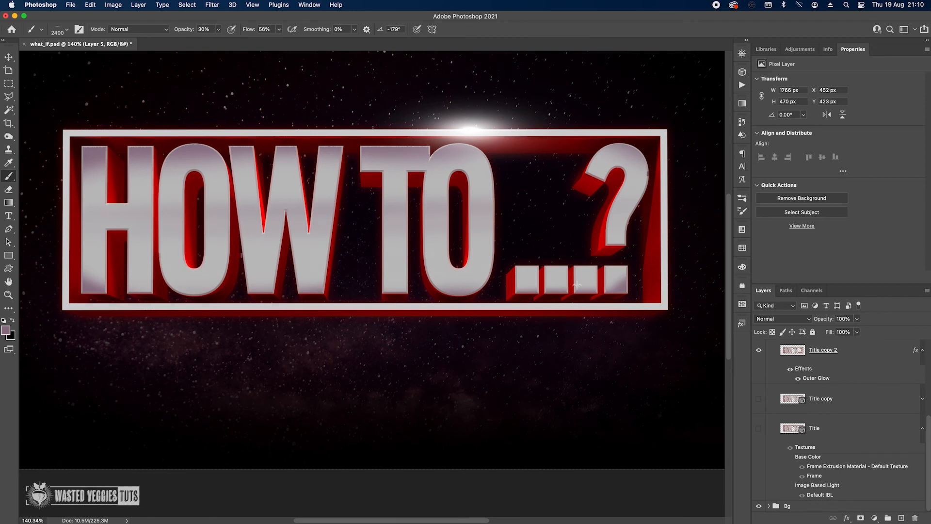
pyautogui.scroll(-3, 591, 292)
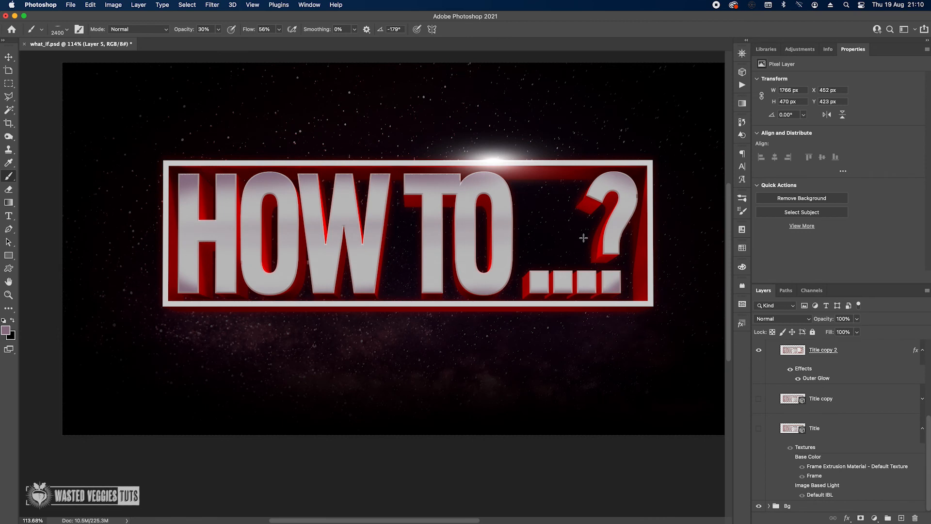
pyautogui.press('v')
pyautogui.keyDown('super'); pyautogui.click(495, 160); pyautogui.keyUp('super')
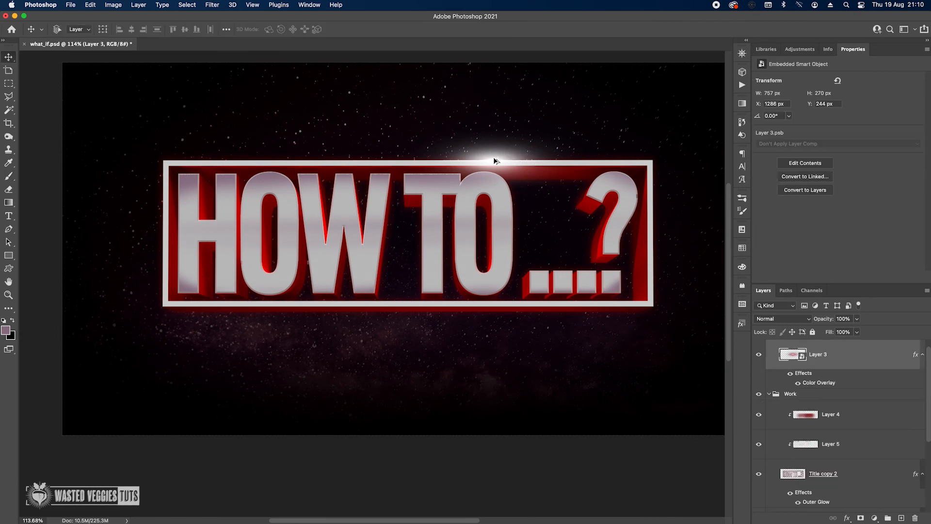
pyautogui.doubleClick(804, 375)
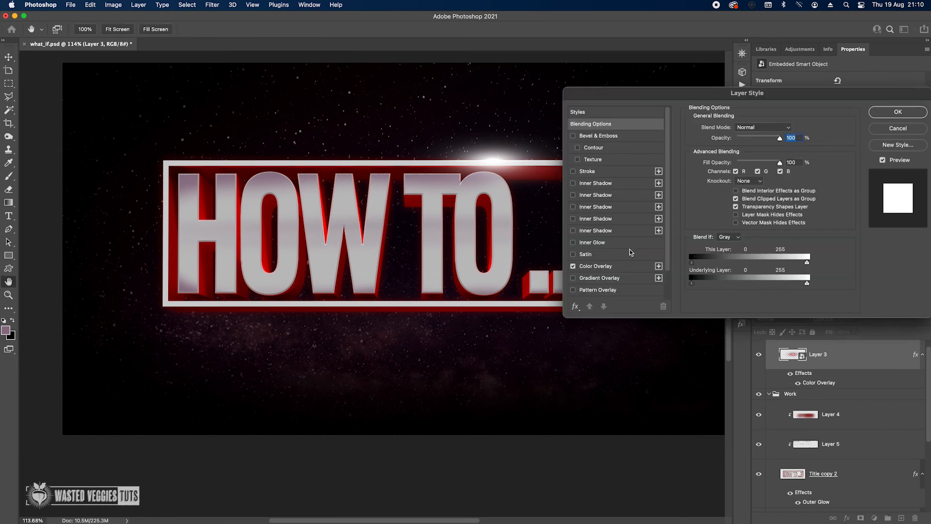
pyautogui.scroll(-2, 590, 264)
pyautogui.click(573, 281)
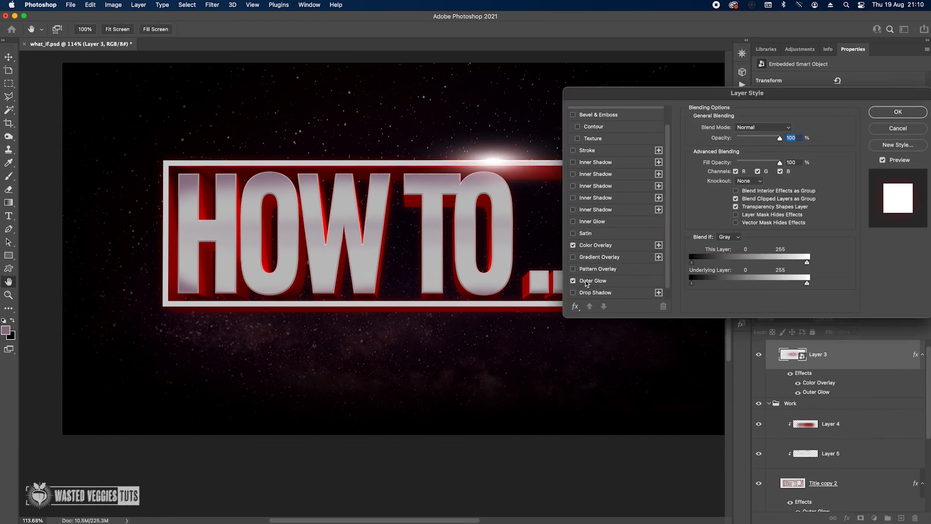
pyautogui.click(588, 284)
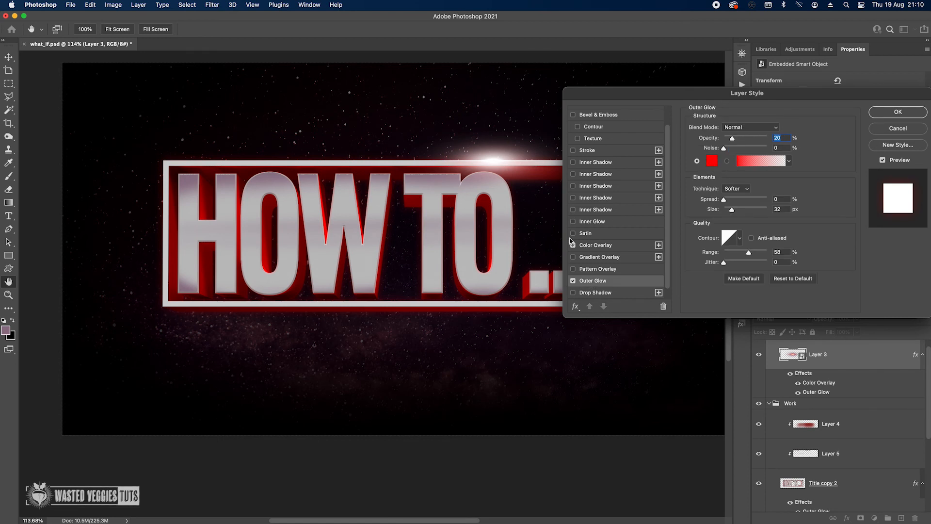
pyautogui.click(573, 281)
pyautogui.click(897, 128)
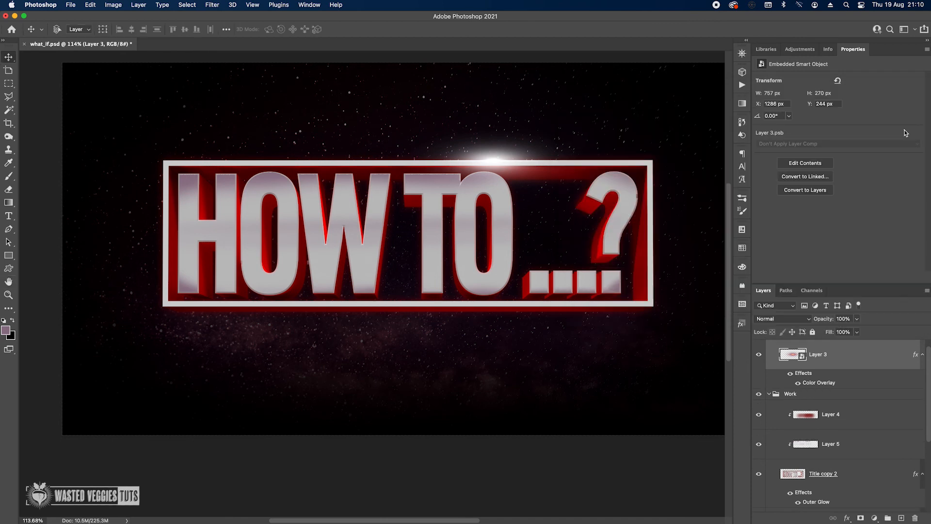
# Add a new empty layer between Title copy and Title copy 2 in the Work group
pyautogui.click(847, 395)
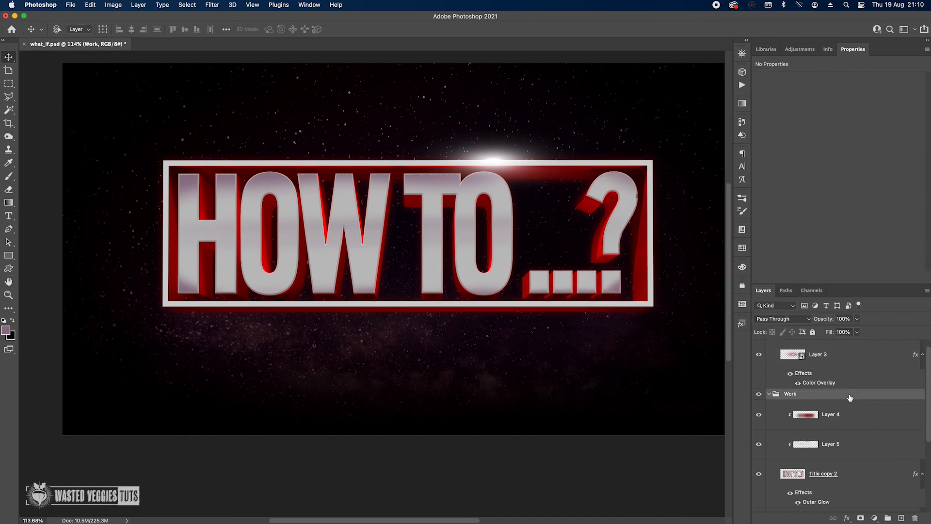
pyautogui.scroll(-1, 836, 434)
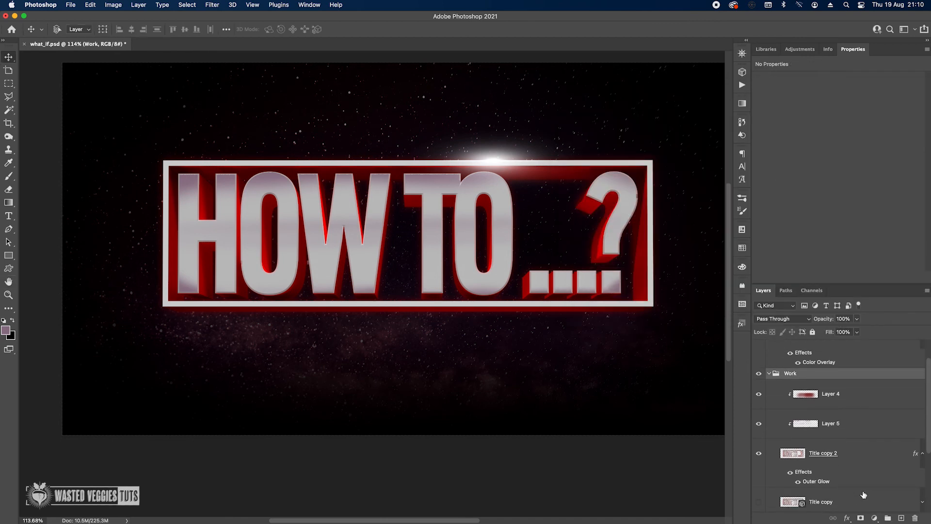
pyautogui.click(885, 506)
pyautogui.click(901, 518)
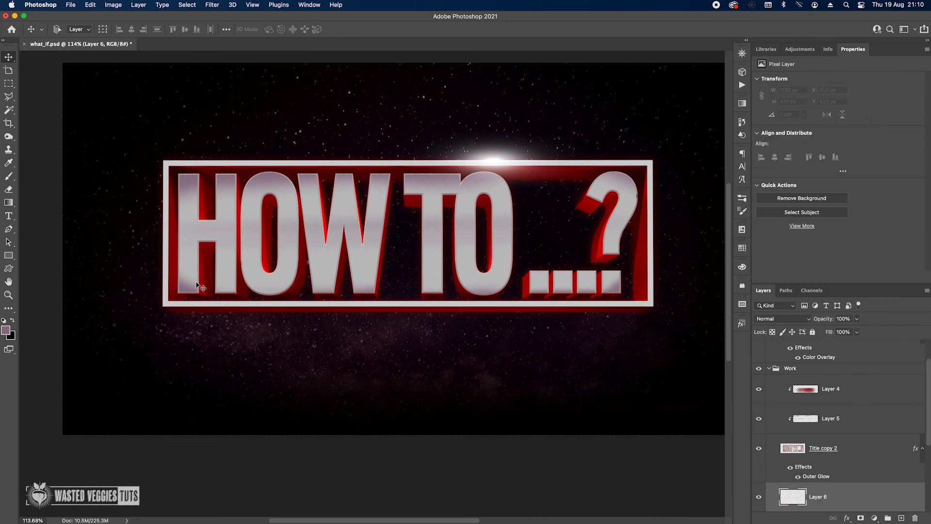
# Sample the frame's dark red for the brush, round its tip into a fuller ellipse and reduce it to 1000 px
pyautogui.press('b')
pyautogui.keyDown('alt'); pyautogui.click(173, 249); pyautogui.keyUp('alt')
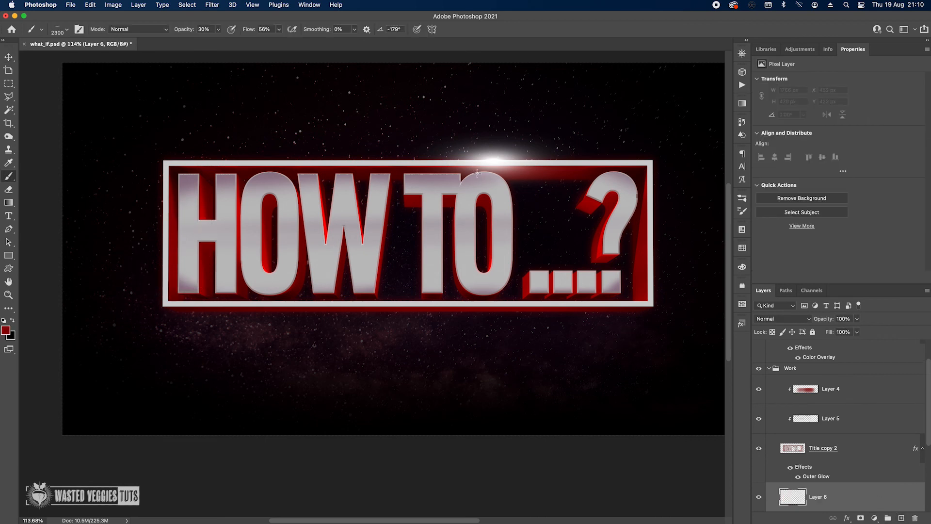
pyautogui.press('[')
pyautogui.press('[')
pyautogui.press('[')
pyautogui.rightClick(480, 200)
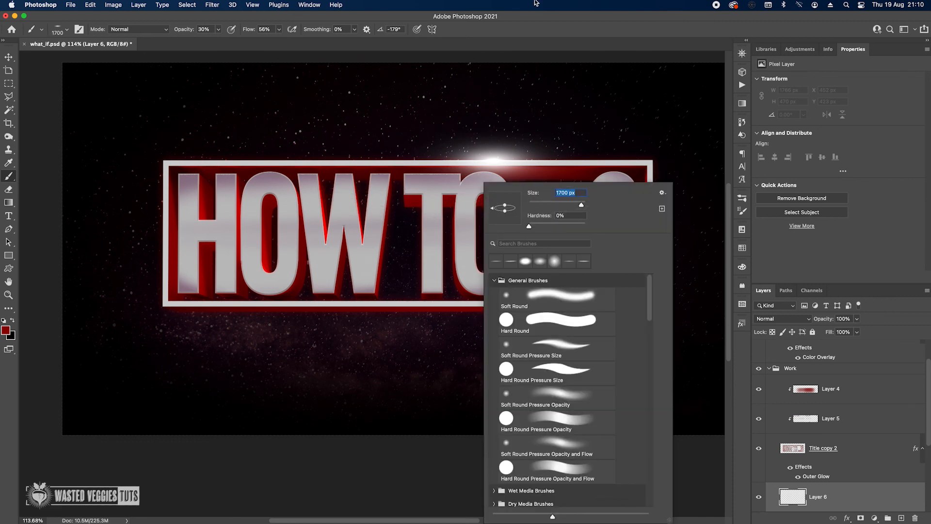
pyautogui.click(542, 17)
pyautogui.press('[')
pyautogui.press('[')
pyautogui.press('[')
pyautogui.press('[')
pyautogui.press('[')
pyautogui.press('[')
pyautogui.press('[')
pyautogui.press('[')
pyautogui.press('[')
pyautogui.press('[')
pyautogui.press('[')
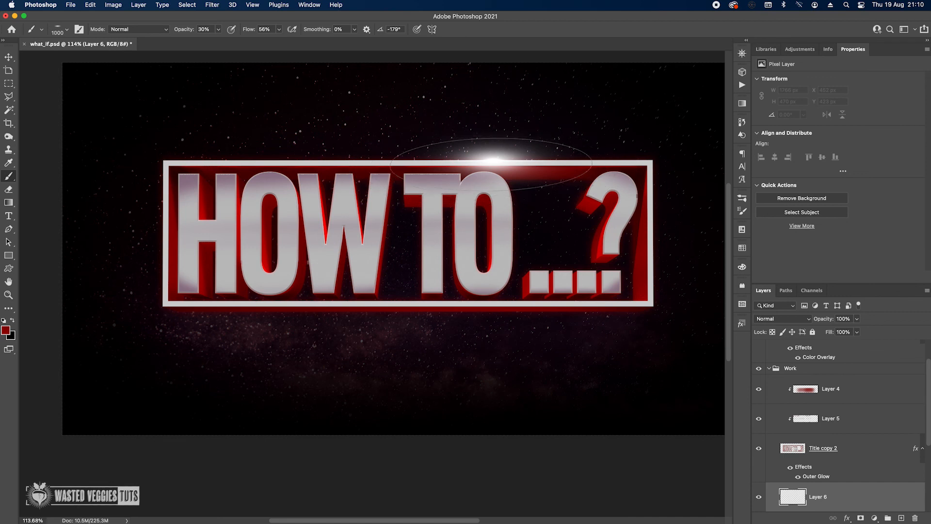
# Paint a soft red glow on Layer 6 behind the white flare, with an 800 px brush and the opacity raised to 100%
pyautogui.press('[')
pyautogui.press('[')
pyautogui.press(']')
pyautogui.press(']')
pyautogui.press(']')
pyautogui.click(494, 161)
pyautogui.click(219, 29)
pyautogui.moveTo(217, 41); pyautogui.dragTo(342, 66)
pyautogui.click(492, 166)
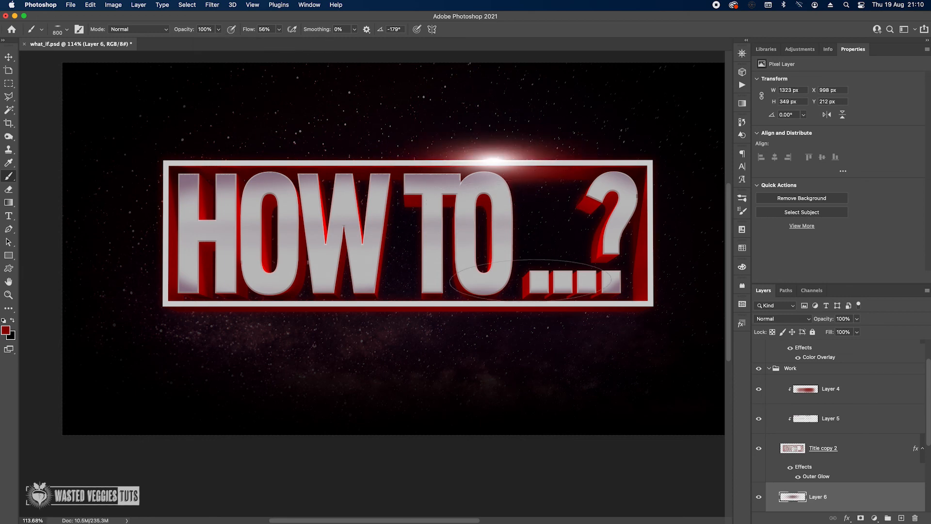
# Compare the title with the What If...? logo in Chrome and, back in Photoshop, with the Ref group's reference
pyautogui.click(129, 505)
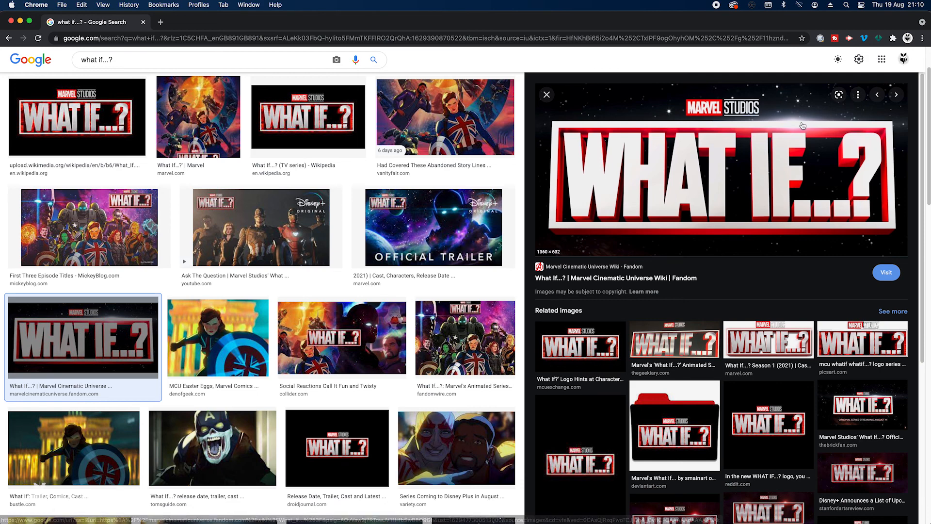
pyautogui.press('super+Tab')
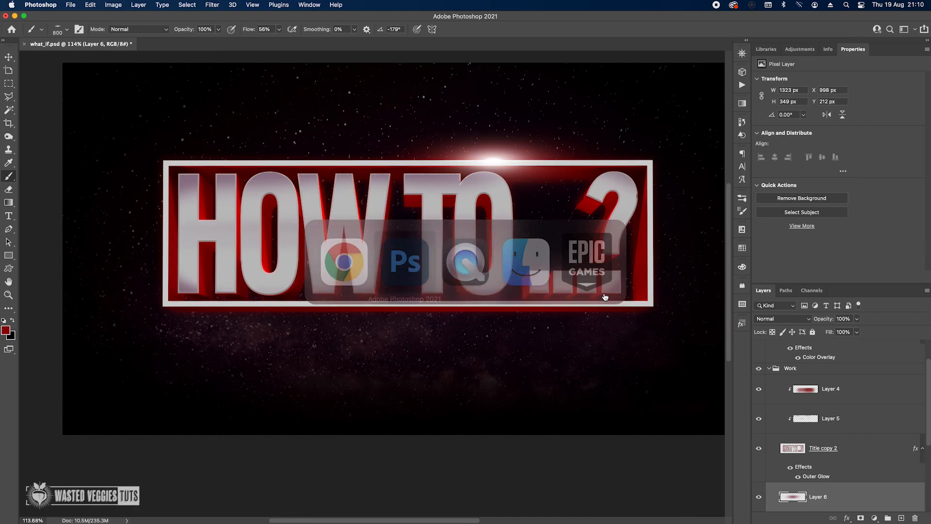
pyautogui.click(770, 369)
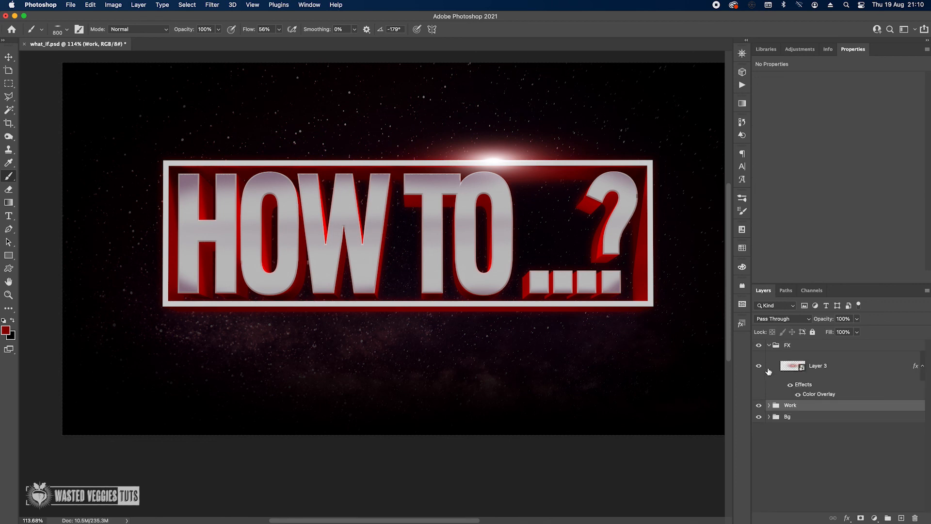
pyautogui.click(769, 416)
pyautogui.click(759, 463)
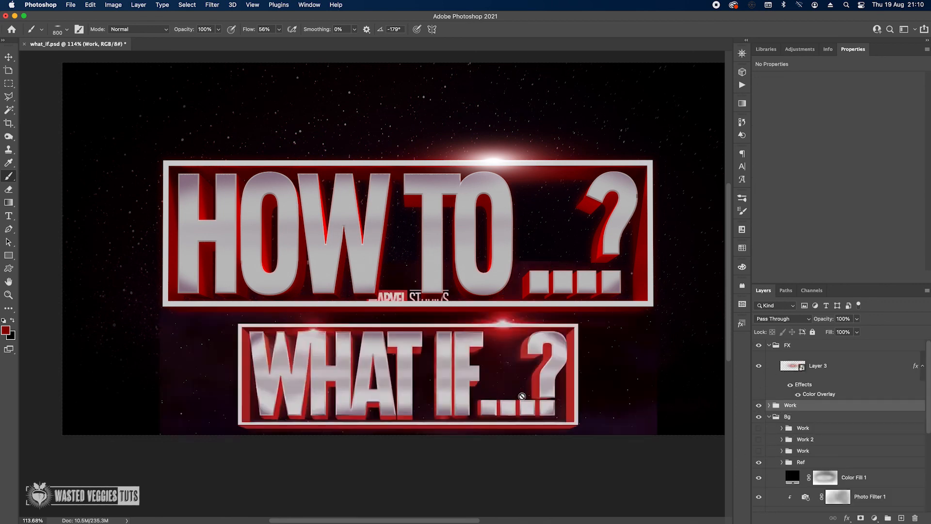
# Hide the Ref group again and collapse the Bg and FX groups
pyautogui.click(769, 417)
pyautogui.click(769, 417)
pyautogui.click(759, 463)
pyautogui.click(769, 417)
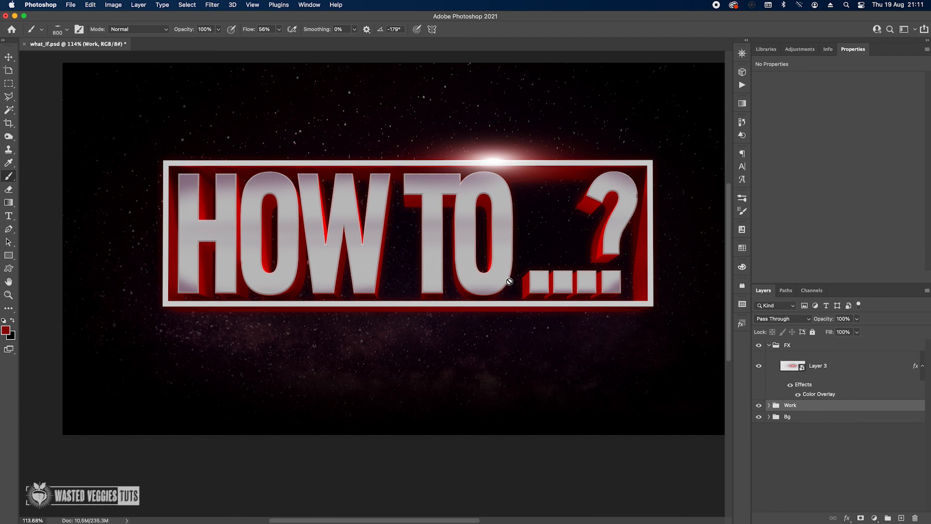
pyautogui.click(769, 346)
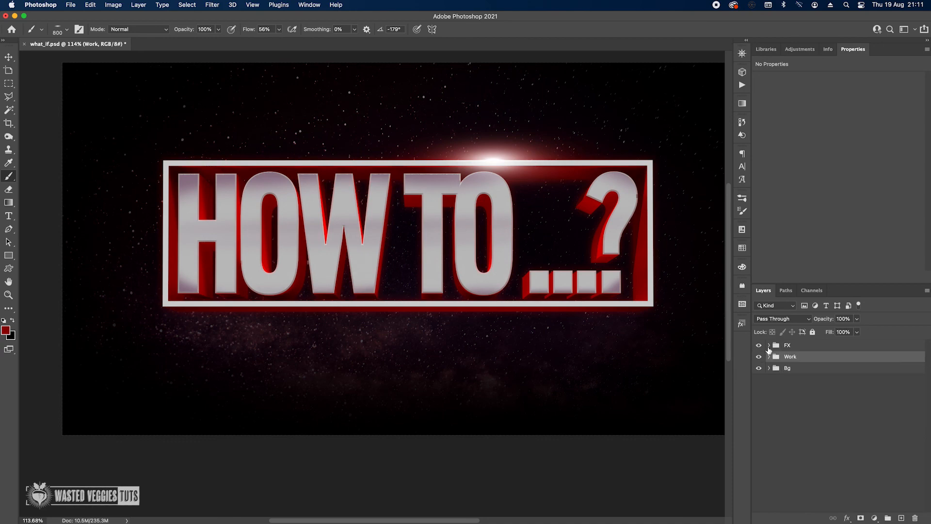